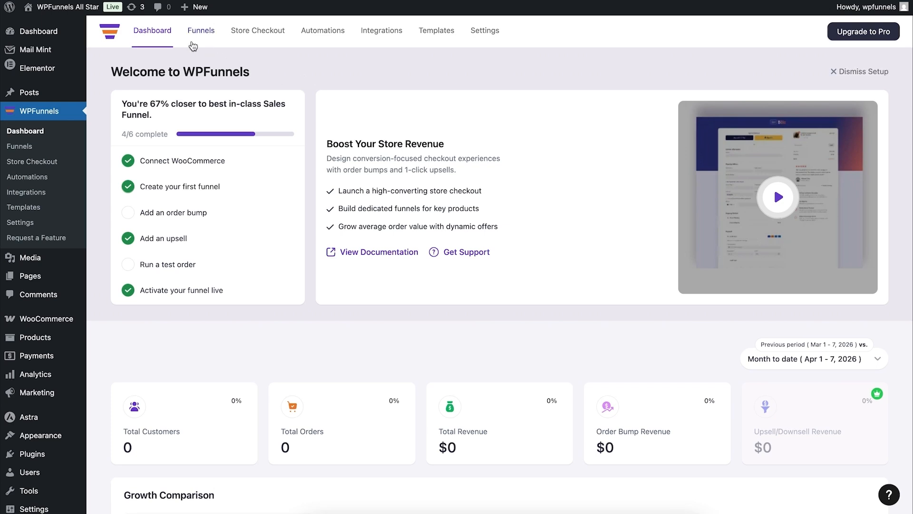
Create a new funnel from scratch named "My Jordan Offer".
click(200, 34)
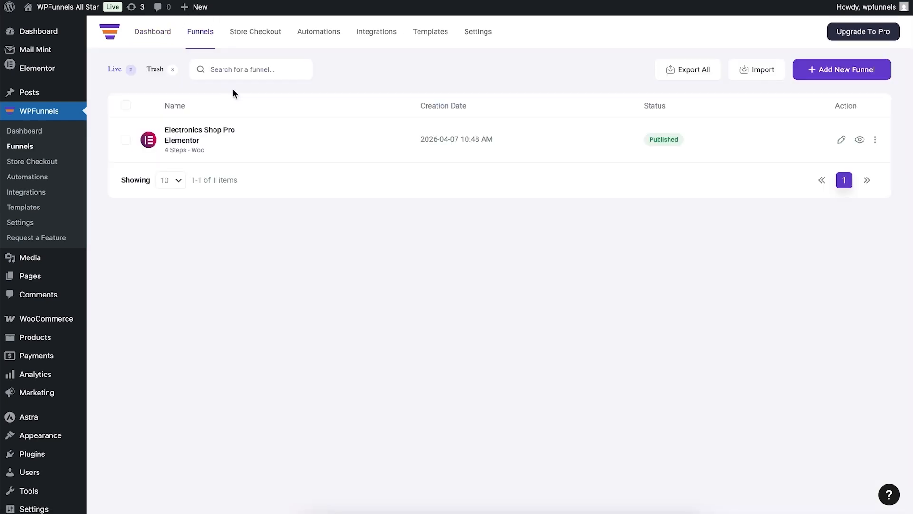
click(835, 72)
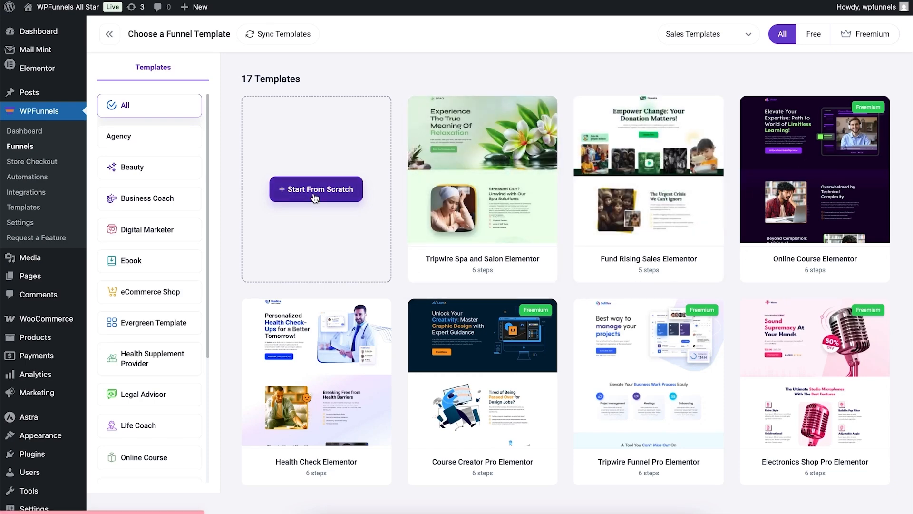
click(313, 192)
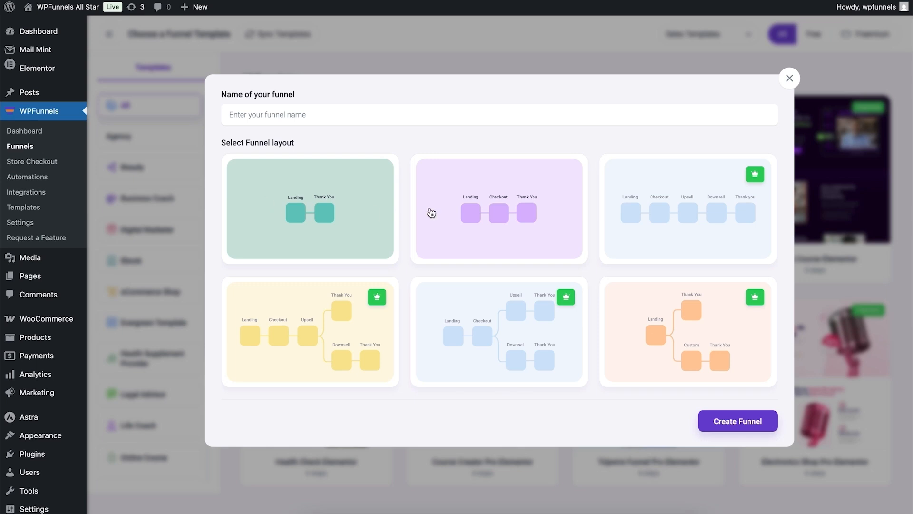
click(305, 115)
text(My Jordan Offer)
click(735, 421)
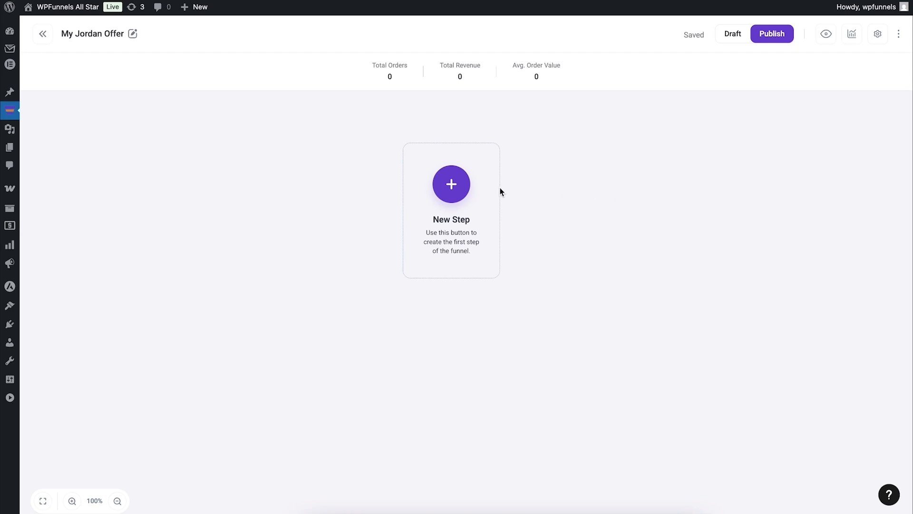
Browse the landing templates, then create the first funnel step from scratch as a landing page named "Offer Page".
click(455, 190)
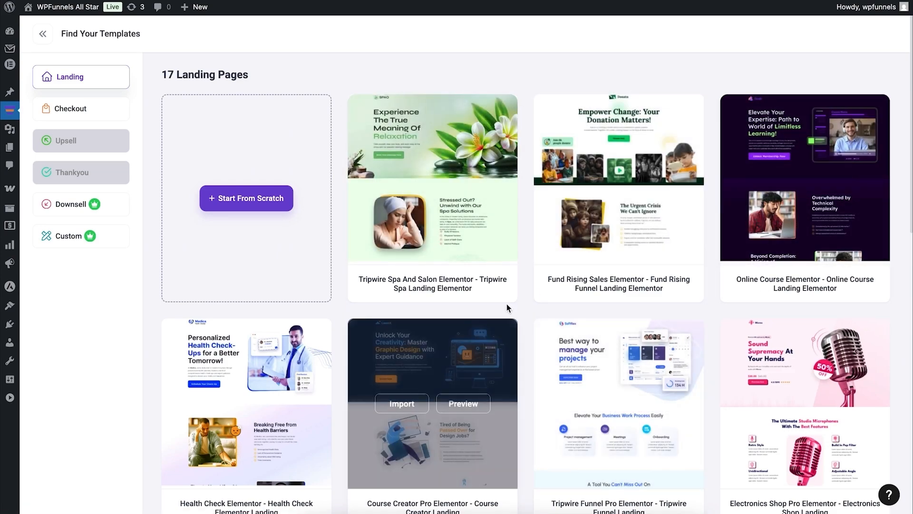
scroll(692, 284, down, 8)
scroll(690, 287, down, 5)
scroll(688, 286, up, 15)
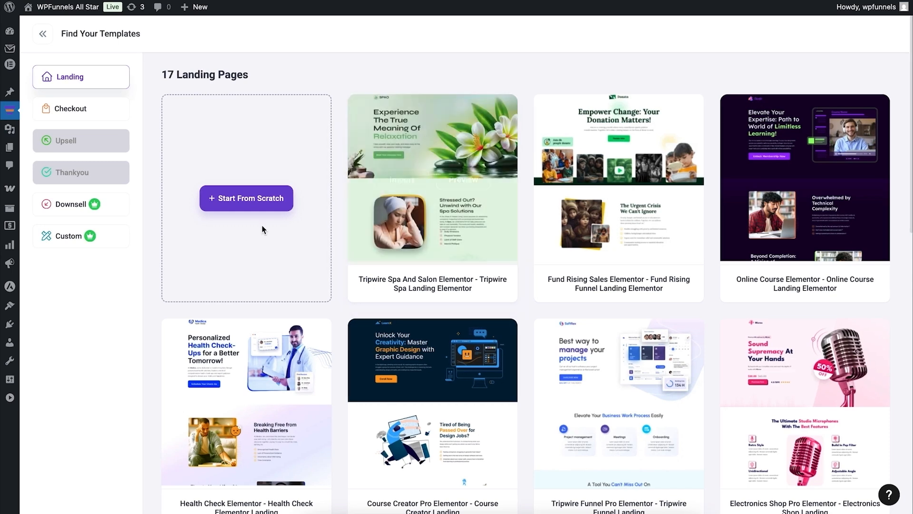
click(221, 205)
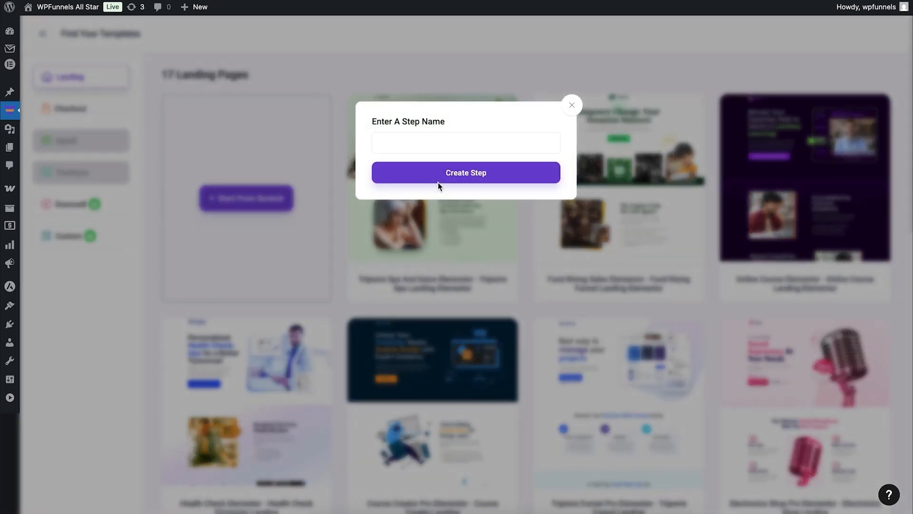
click(425, 137)
text(Offer Page)
click(479, 183)
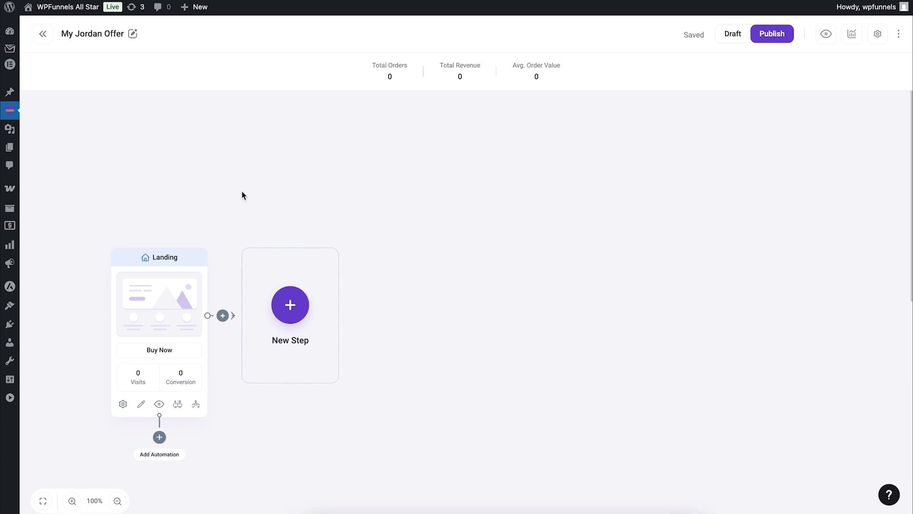
Move the Landing step slightly away from the New Step block and open its page in the Elementor editor.
drag(163, 310, 128, 308)
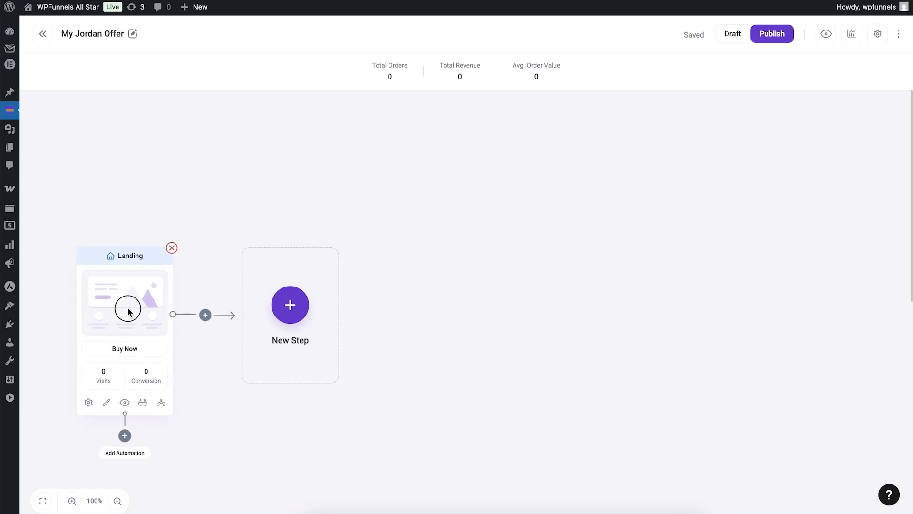
click(125, 402)
mouse_move(172, 266)
click(106, 403)
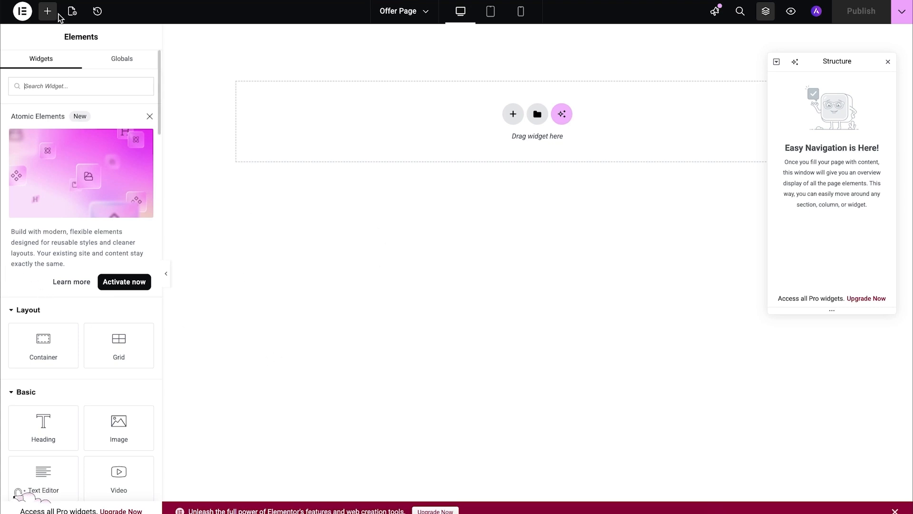
Look through the available widgets and add a single-column container with downward direction to the empty page.
scroll(90, 261, down, 6)
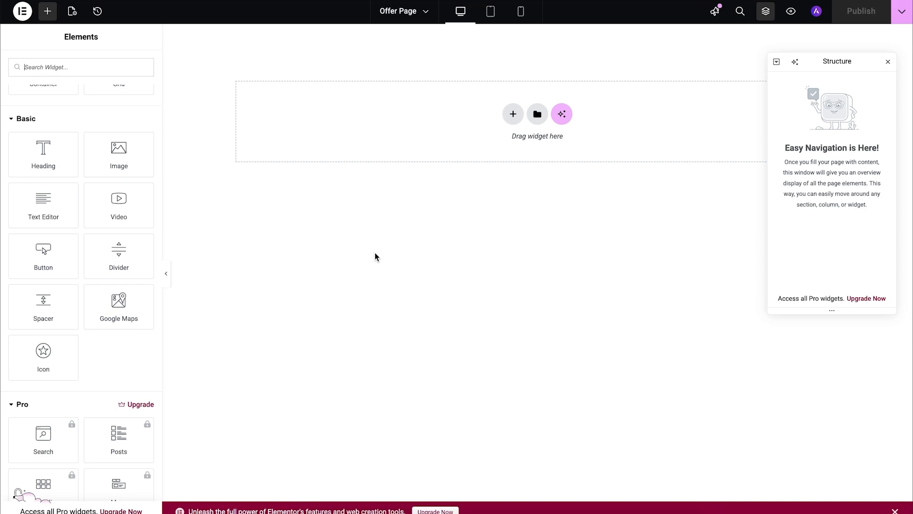
scroll(94, 230, up, 1)
scroll(93, 230, up, 5)
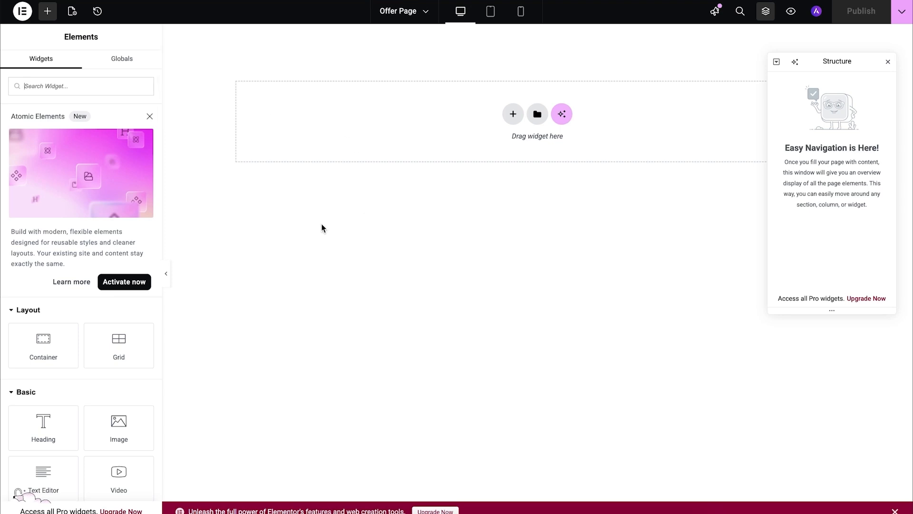
click(512, 114)
click(505, 149)
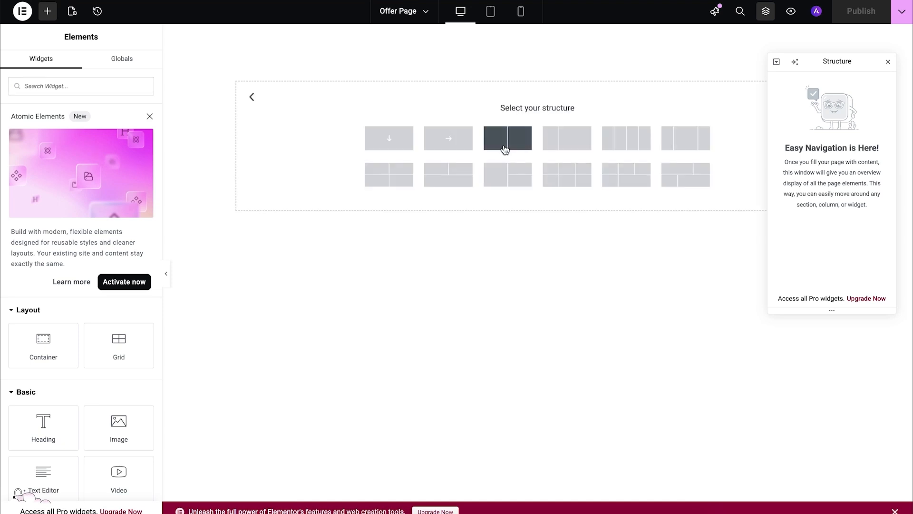
click(392, 138)
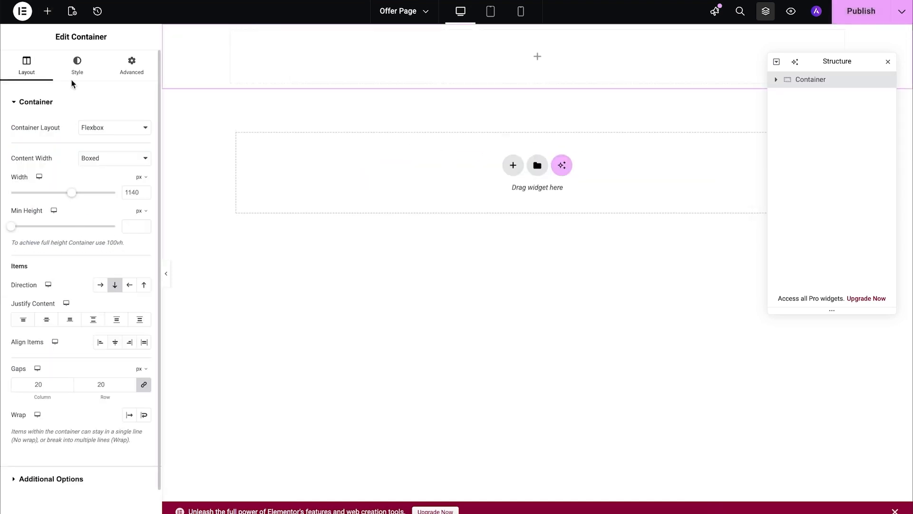
Add a Heading widget to the container with the title "Get Nike Jordan at 30% OFF!".
click(48, 11)
scroll(93, 259, down, 3)
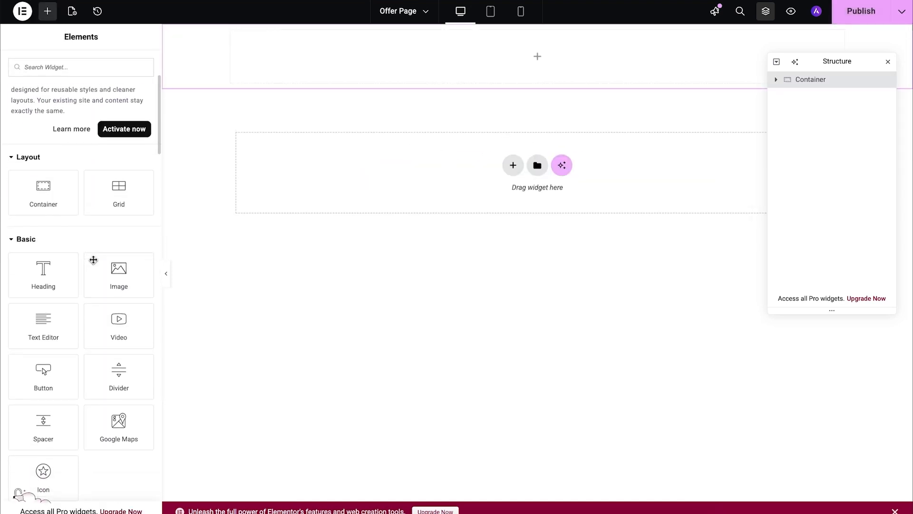
drag(26, 284, 518, 64)
text(Get )
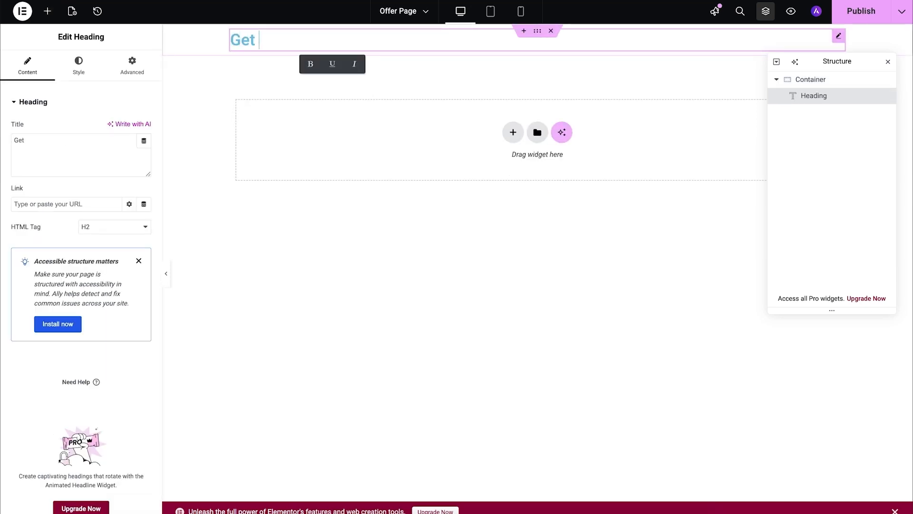
text(Nike Jordan at 30% OFF!)
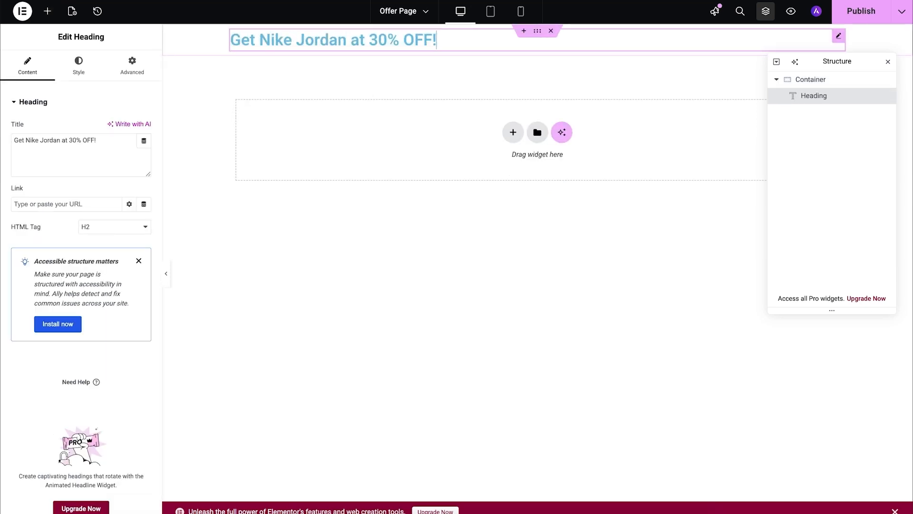
click(354, 210)
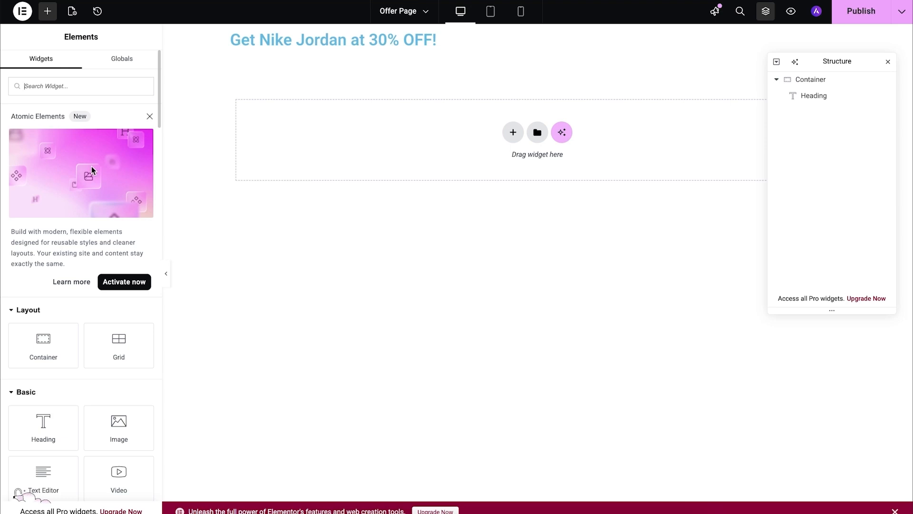
Add a WPFunnels Next Step Button below the heading and look over its style and advanced settings.
scroll(81, 222, down, 20)
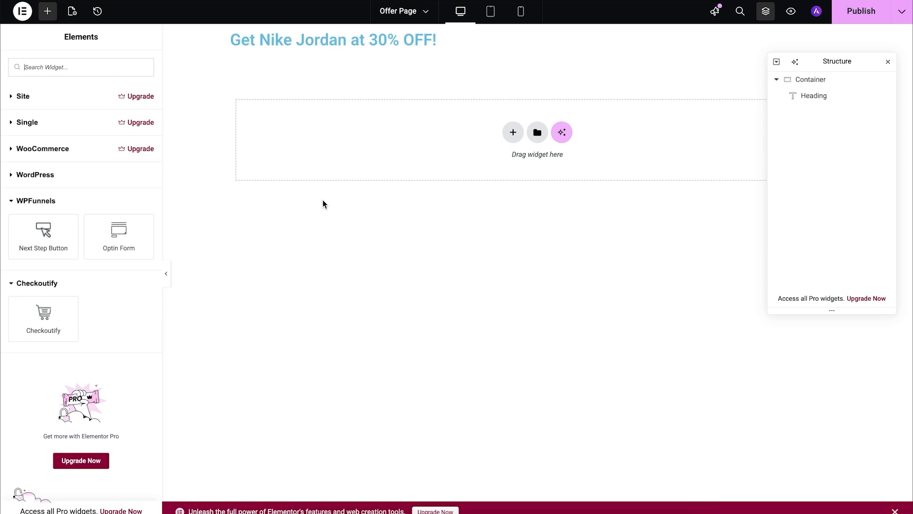
drag(50, 239, 425, 57)
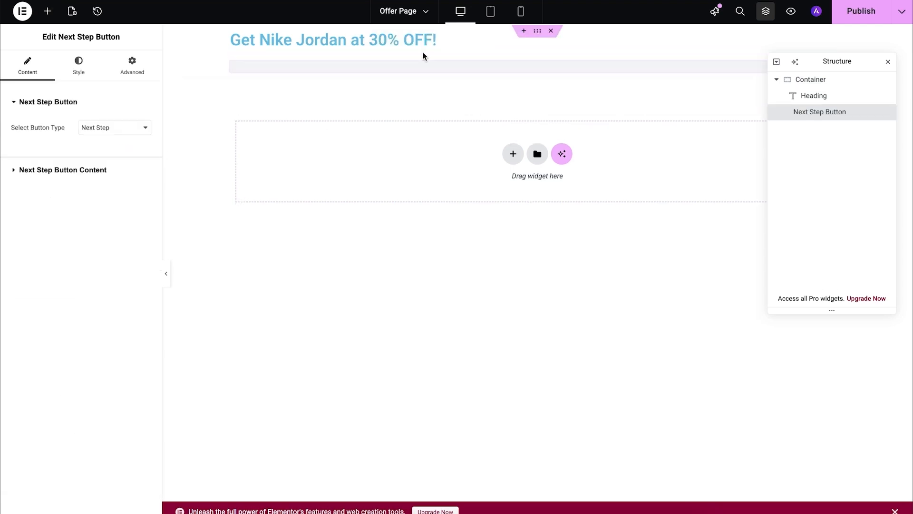
click(85, 64)
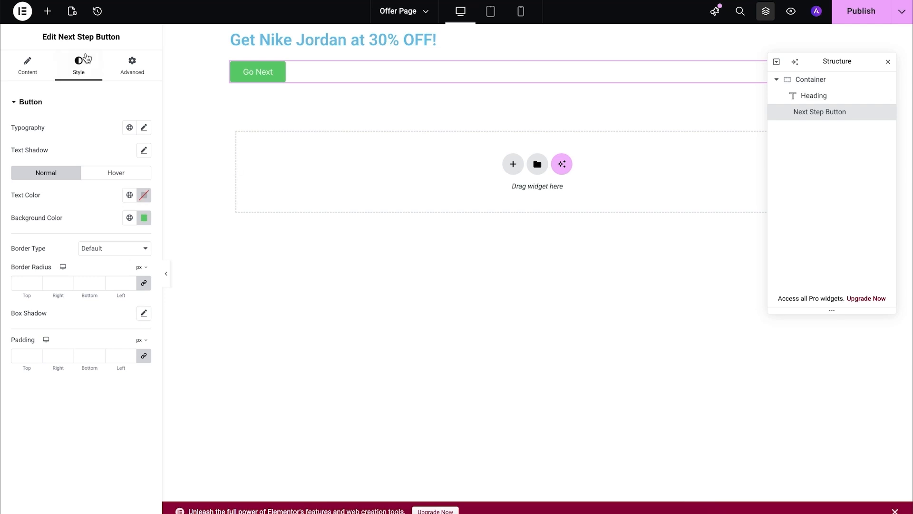
click(130, 66)
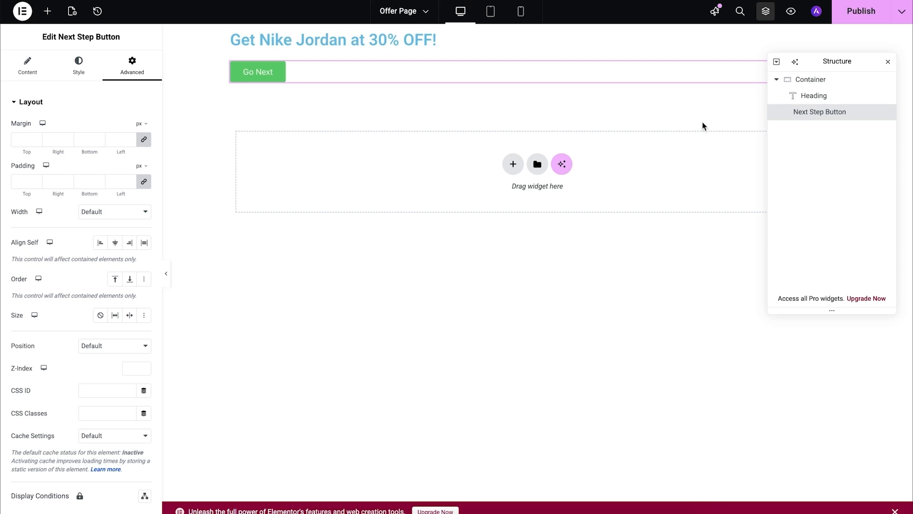
Publish the offer page, preview the Landing step from the funnel canvas, and return to the canvas.
click(859, 17)
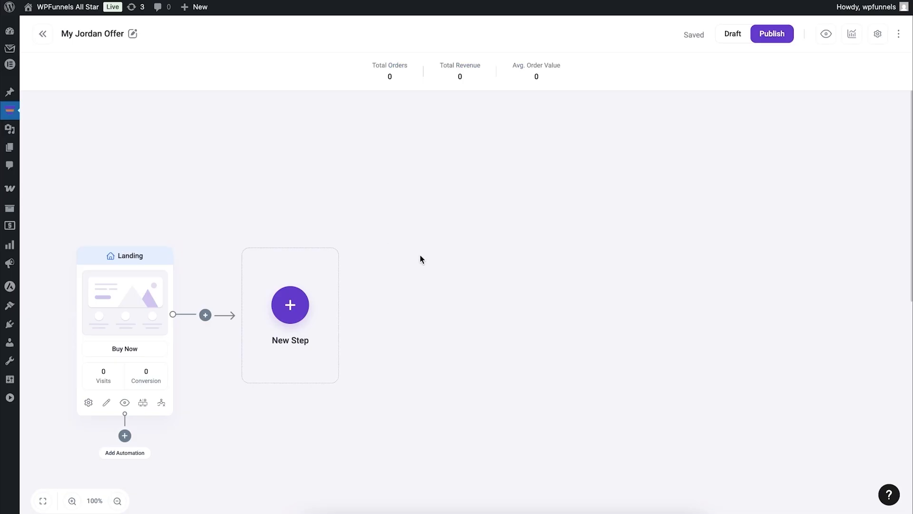
click(125, 403)
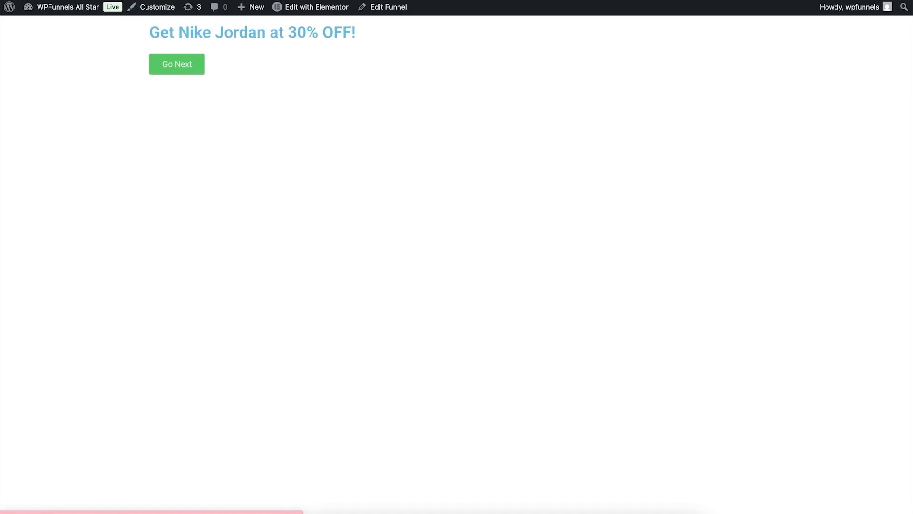
click(238, 1)
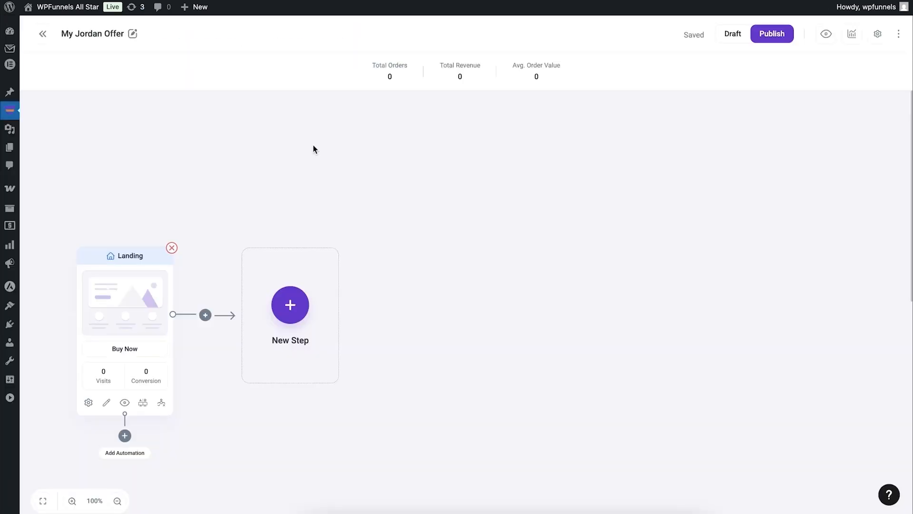
Add a checkout step from scratch after the Landing step and name it "Checkout".
click(299, 307)
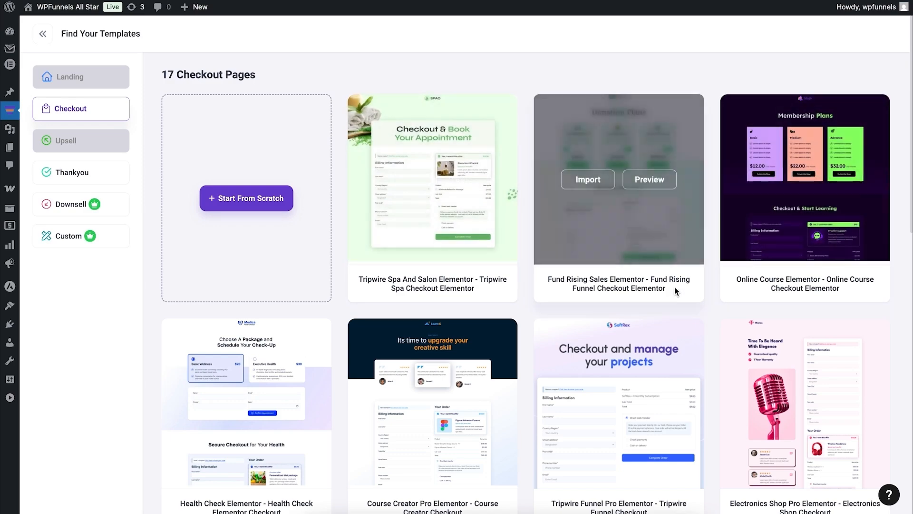
scroll(673, 289, down, 15)
scroll(672, 288, up, 15)
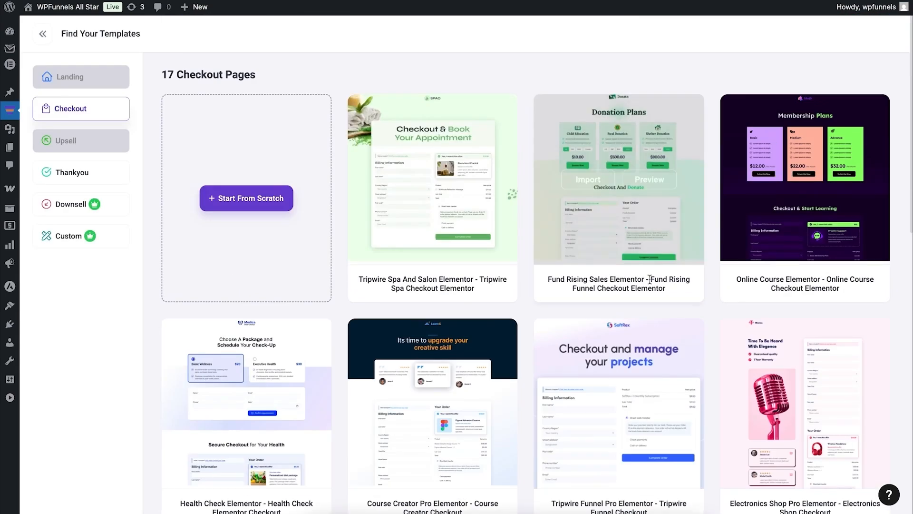
click(262, 202)
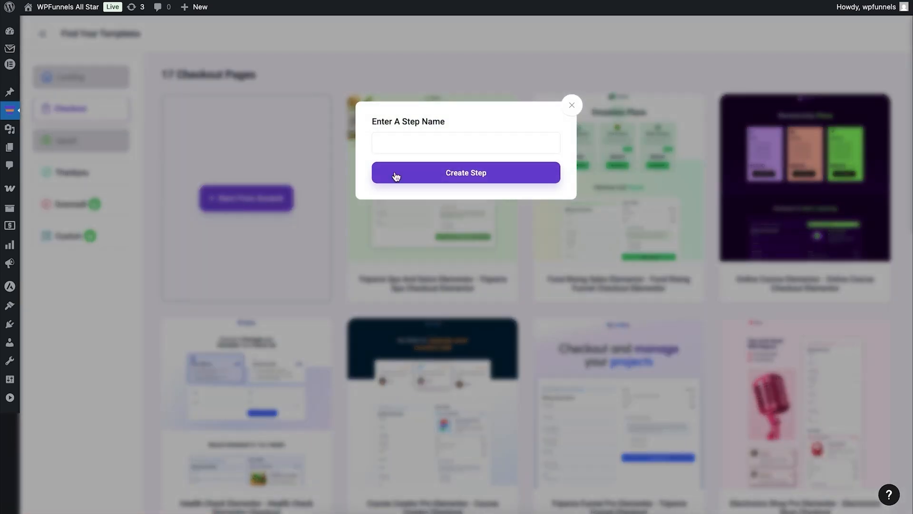
click(412, 140)
text(Checkout)
click(451, 175)
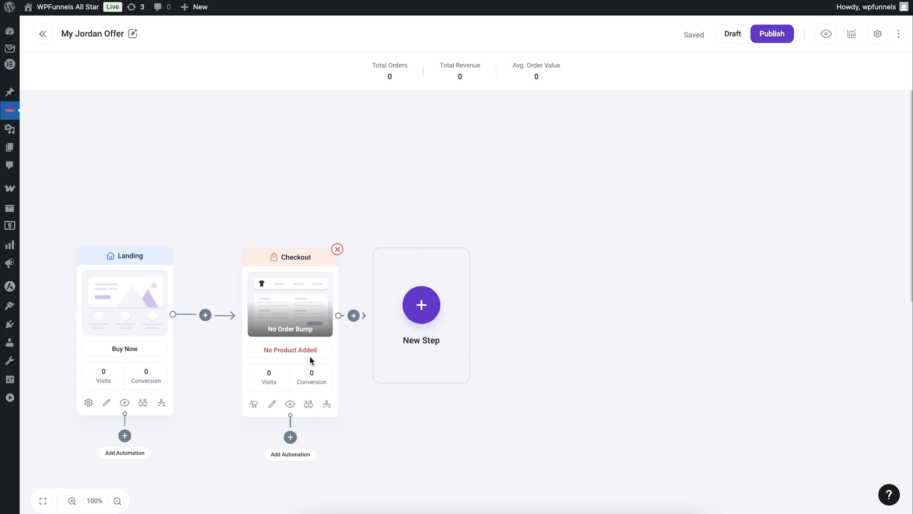
Add the existing product "Nike Jordan Air Black Cat 4 - 38" to the Checkout step, finding it by searching for "nike".
click(254, 404)
click(731, 246)
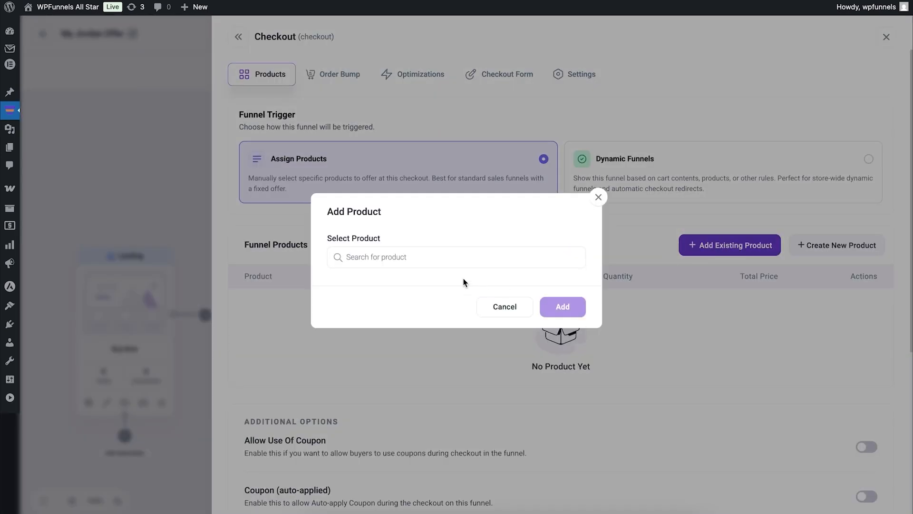
click(385, 255)
text(n)
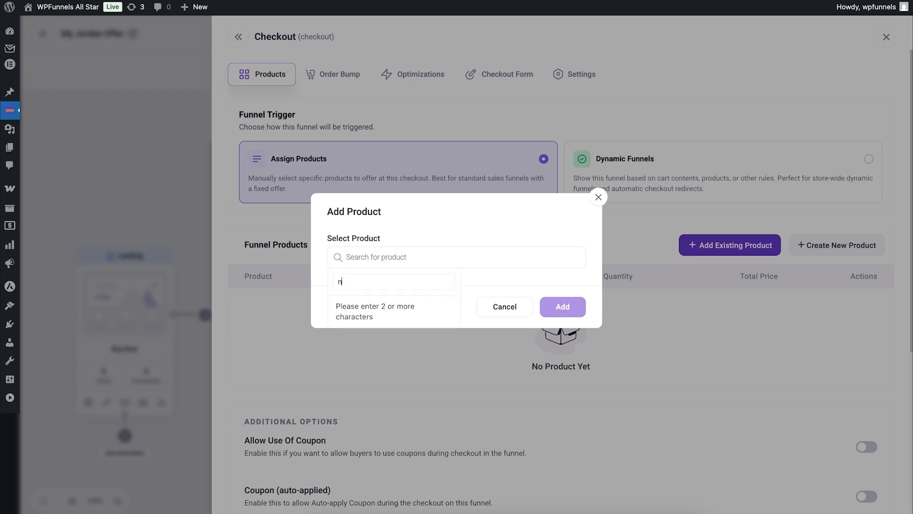
text(ike)
click(400, 308)
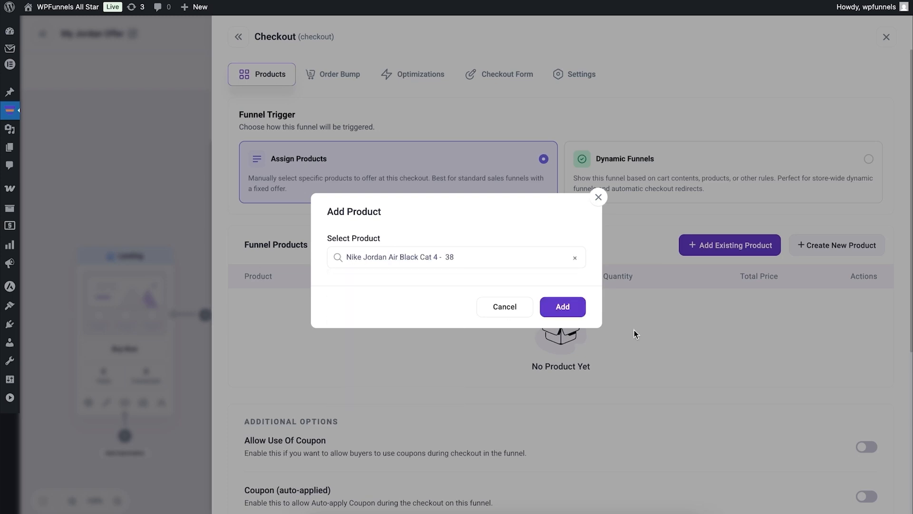
click(563, 307)
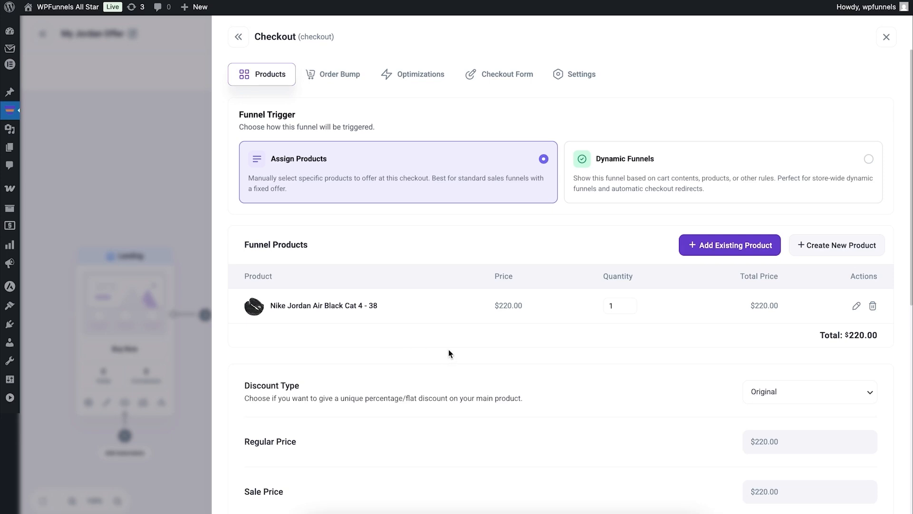
Apply a percentage discount of 30 on the sale price of the Checkout product, save the changes and return to the canvas.
scroll(449, 349, down, 4)
click(774, 212)
click(804, 227)
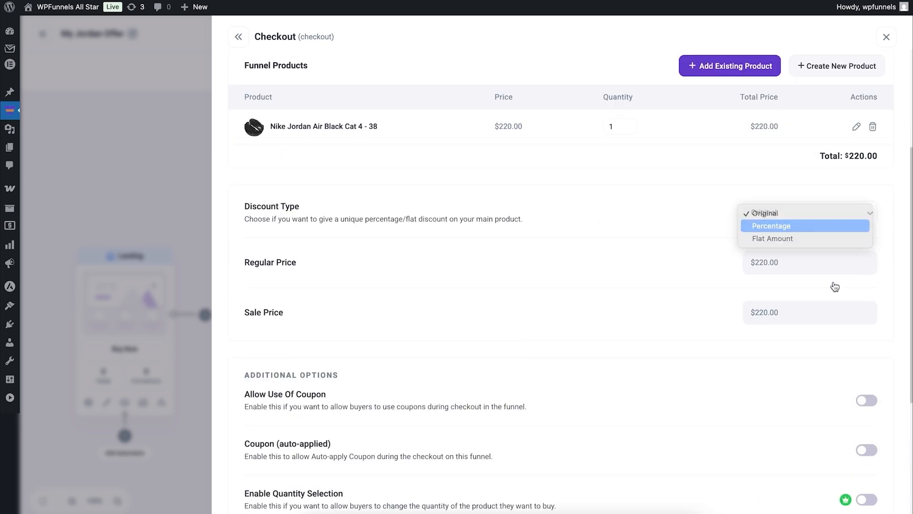
click(771, 328)
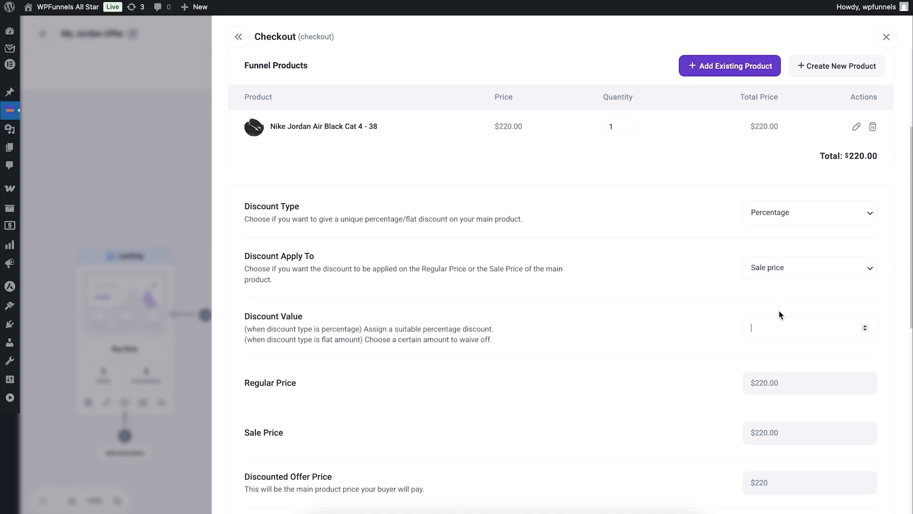
text(30)
scroll(722, 373, down, 3)
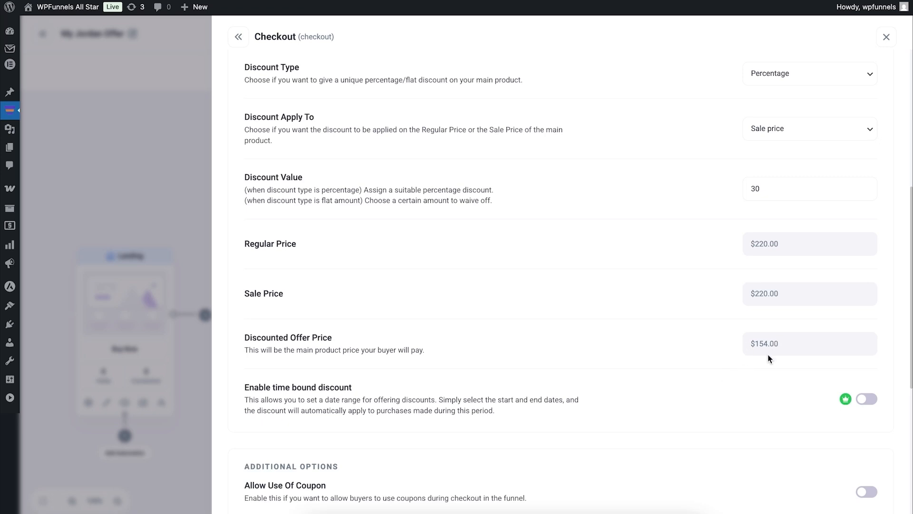
scroll(787, 337, down, 6)
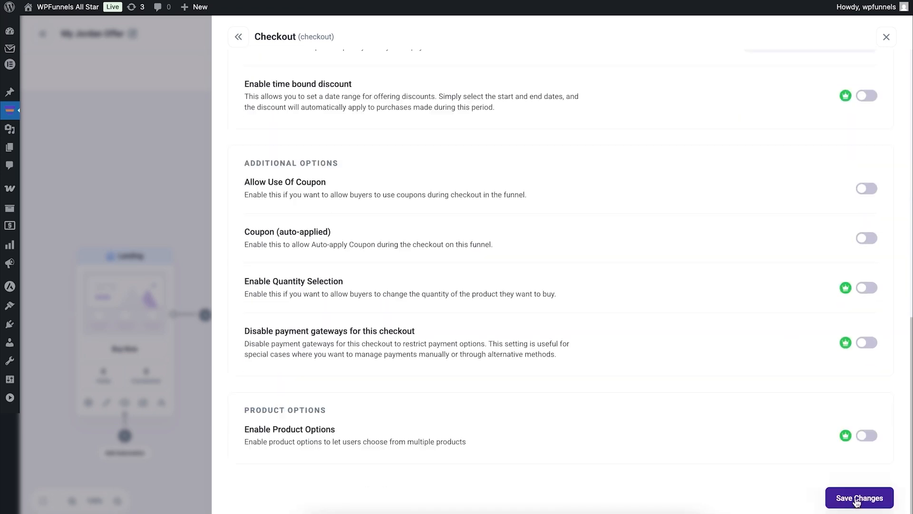
click(863, 497)
click(176, 172)
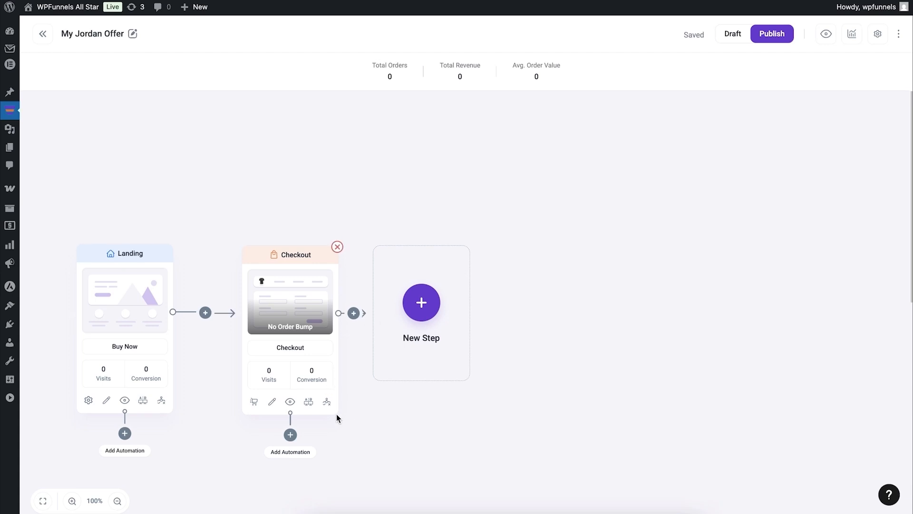
Open the Checkout step's page in Elementor and add a single-column flexbox container.
click(290, 402)
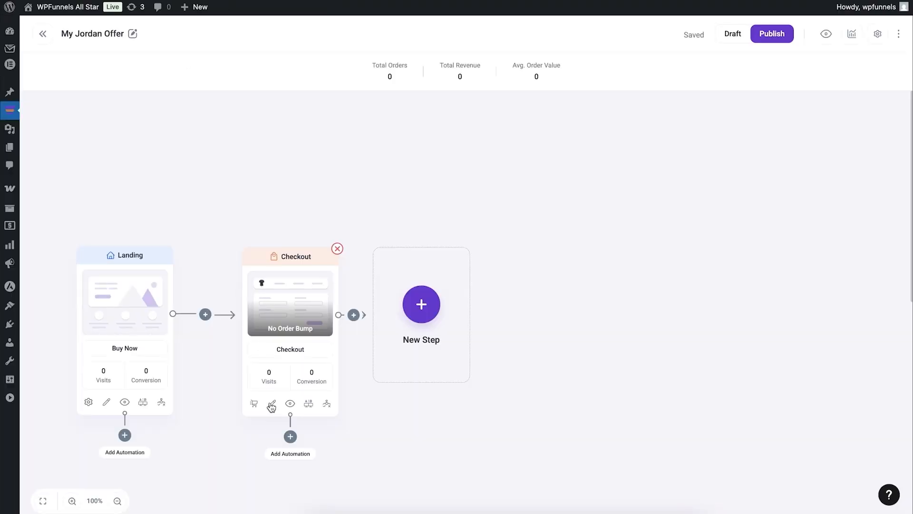
click(271, 405)
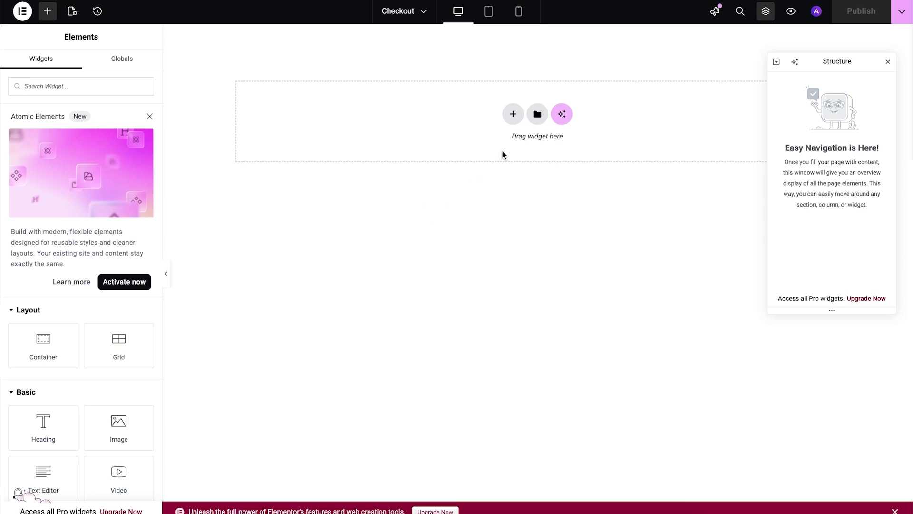
click(514, 119)
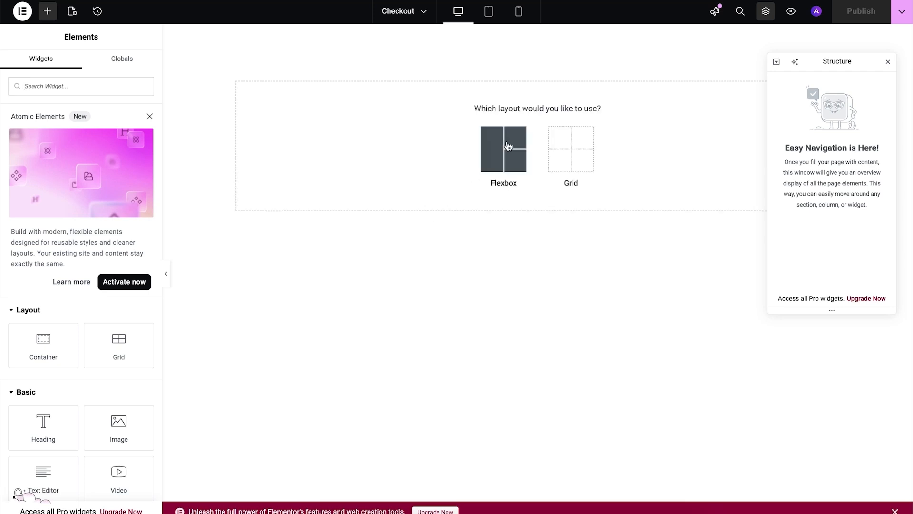
click(505, 145)
click(403, 152)
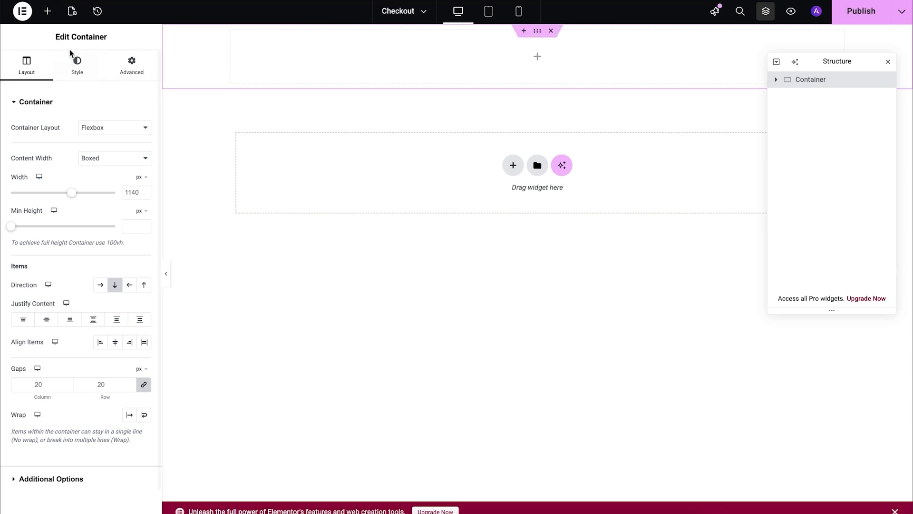
Add the WPFunnels Checkout widget to the new container and look over the checkout form.
click(48, 11)
scroll(126, 300, down, 20)
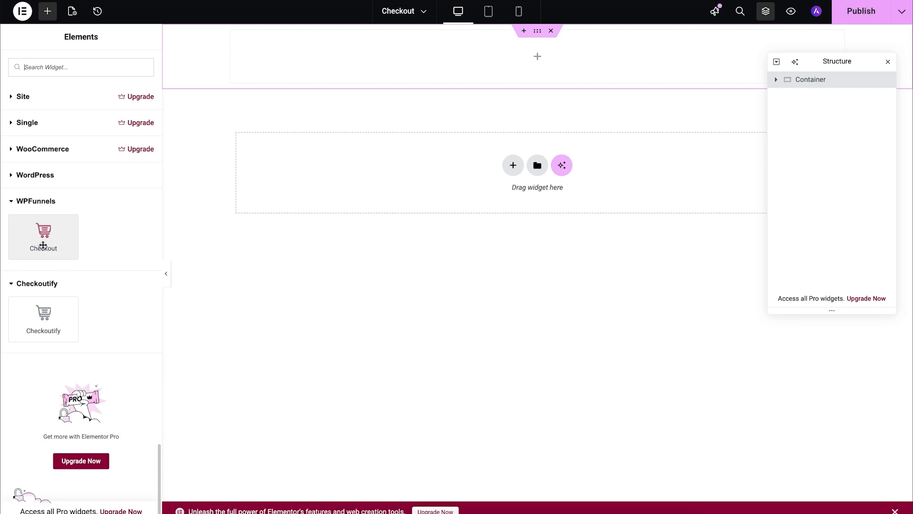
drag(44, 244, 546, 59)
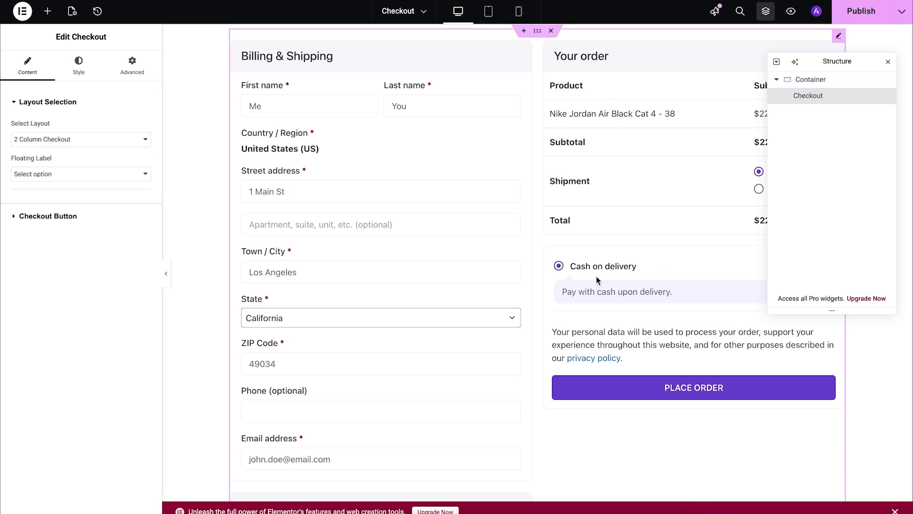
scroll(606, 234, down, 5)
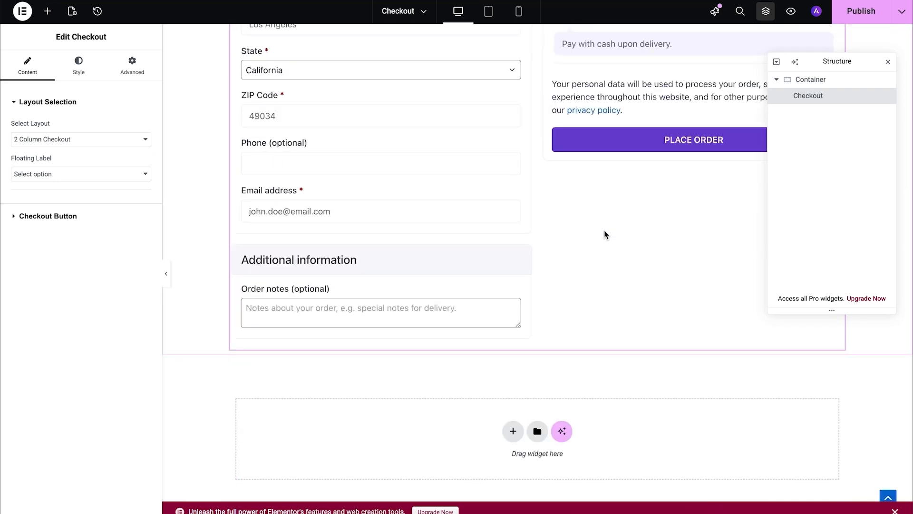
scroll(605, 234, up, 5)
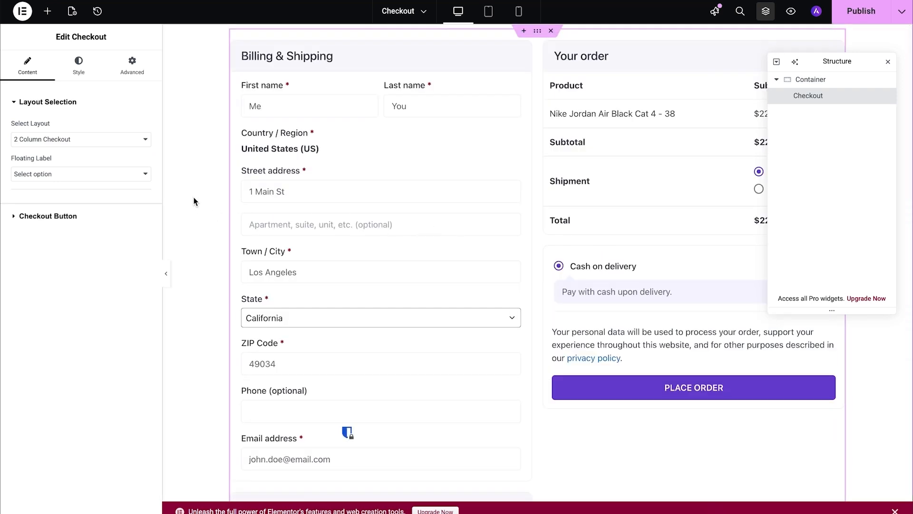
Set the Checkout widget's layout to Modern Checkout and look over the restyled form.
click(145, 143)
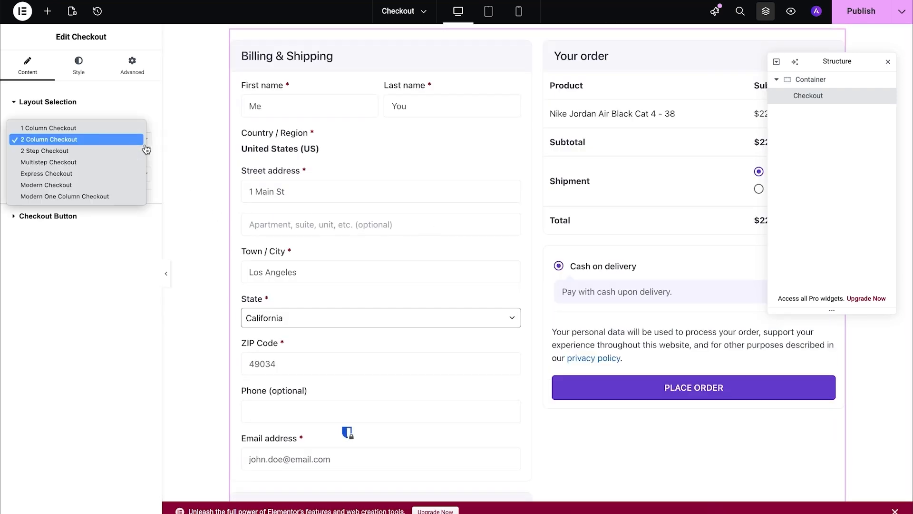
click(129, 185)
scroll(481, 192, down, 8)
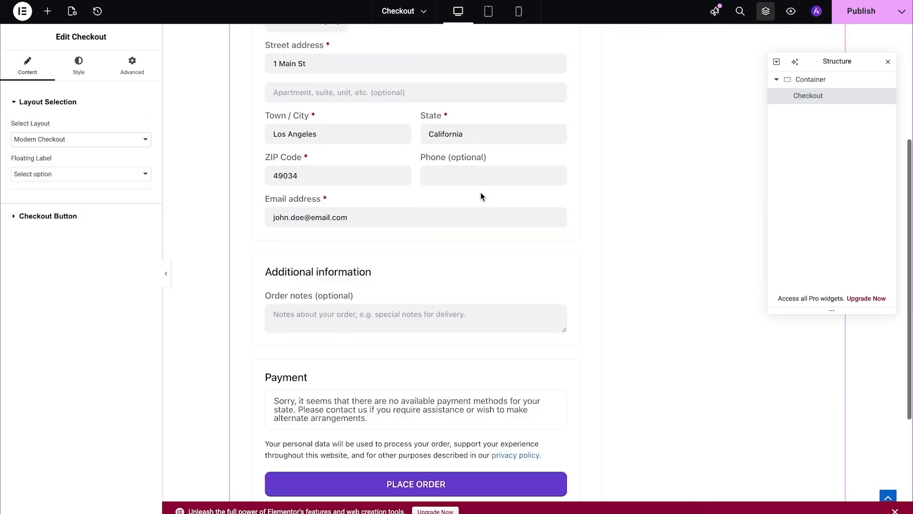
scroll(480, 194, up, 8)
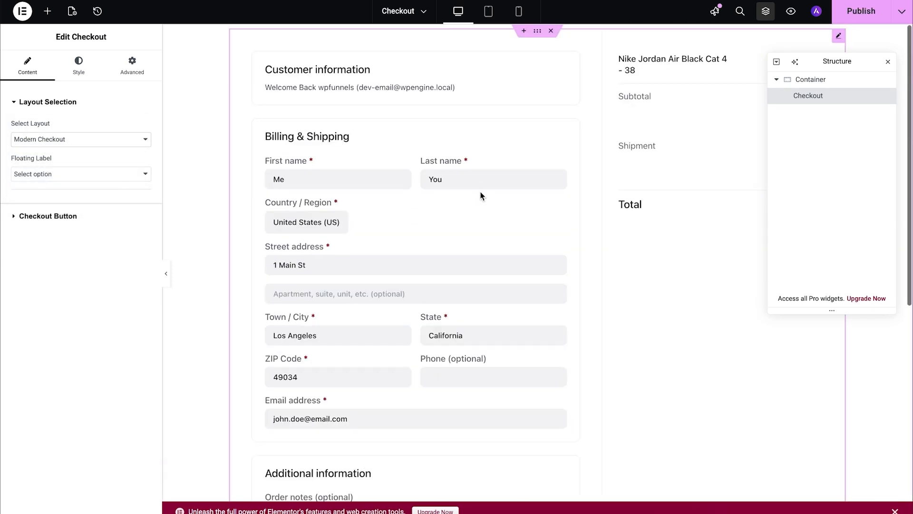
Try the Modern One Column Checkout layout, then switch the widget back to Modern Checkout and look over the form.
click(149, 144)
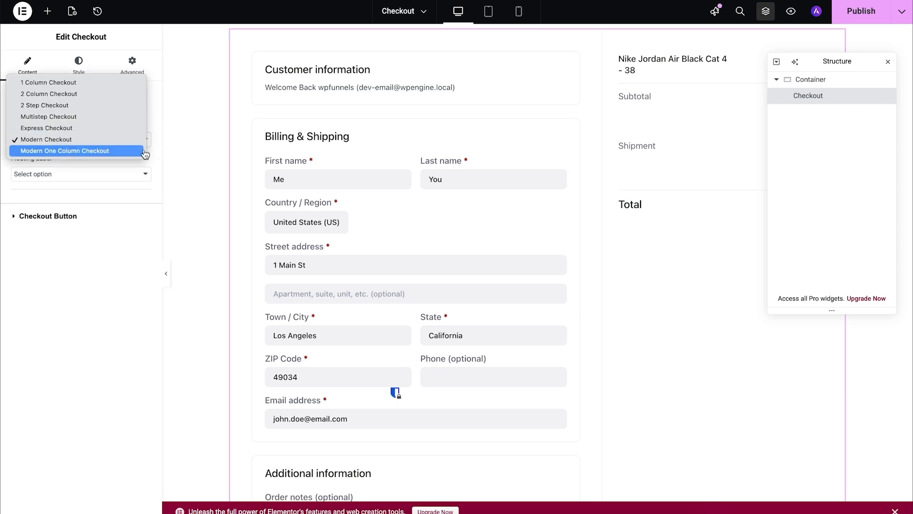
click(113, 153)
click(146, 145)
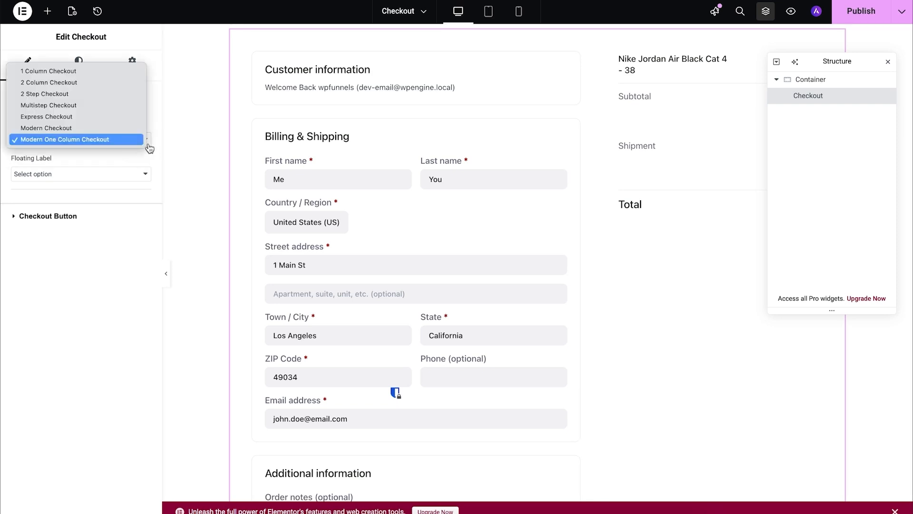
click(117, 129)
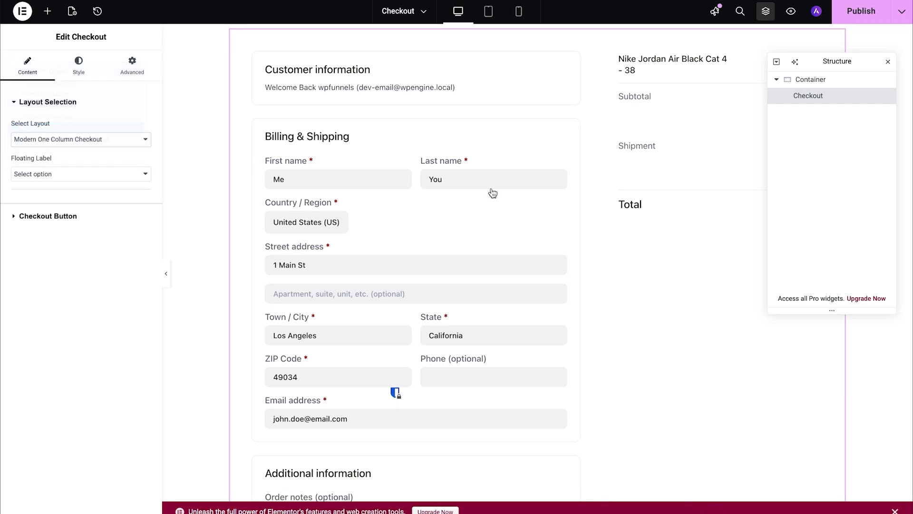
scroll(522, 228, down, 8)
scroll(521, 227, up, 8)
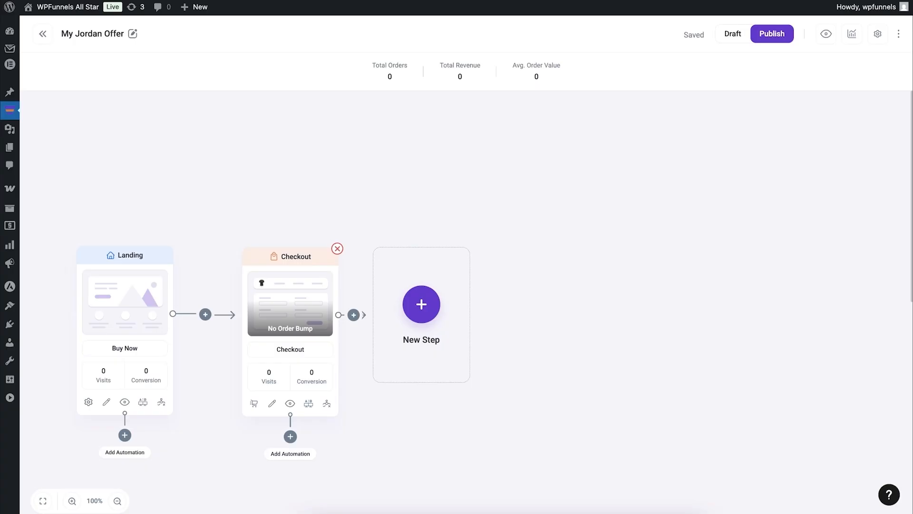
Preview the Checkout step from the funnel canvas and look over its billing form and order summary.
click(290, 404)
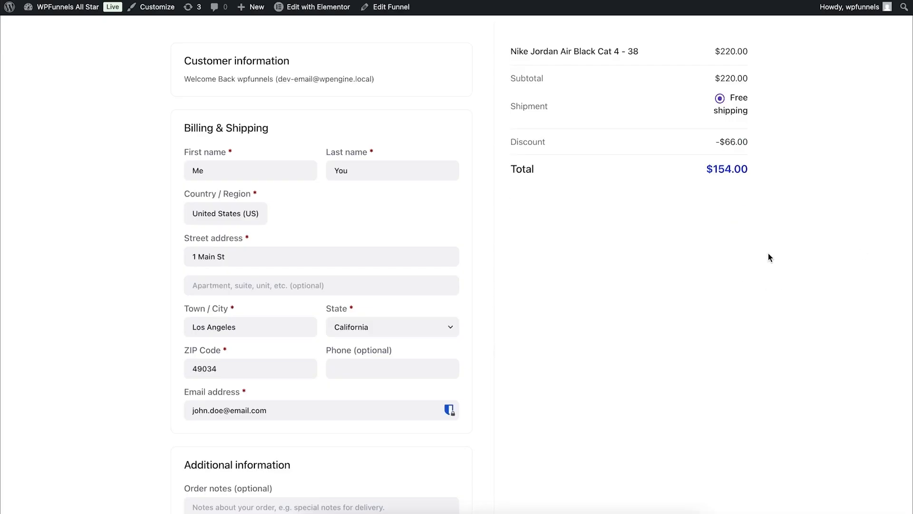
scroll(707, 275, down, 5)
scroll(707, 275, up, 2)
scroll(707, 275, up, 3)
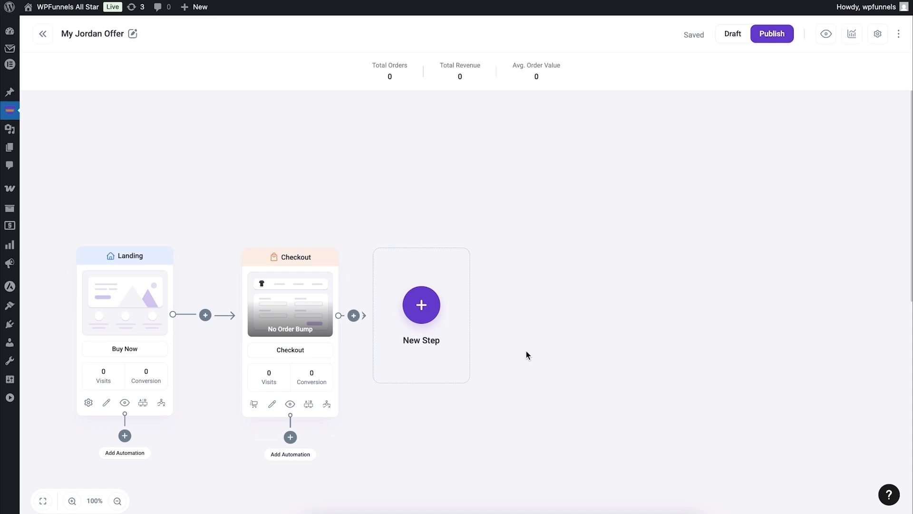
Add a Thankyou step from scratch after the Checkout step and name it "Thank You".
click(421, 304)
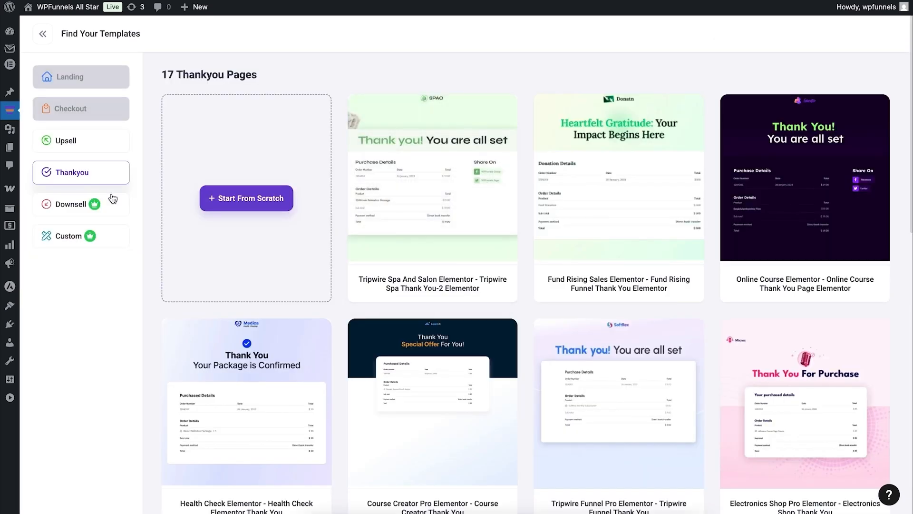
click(240, 203)
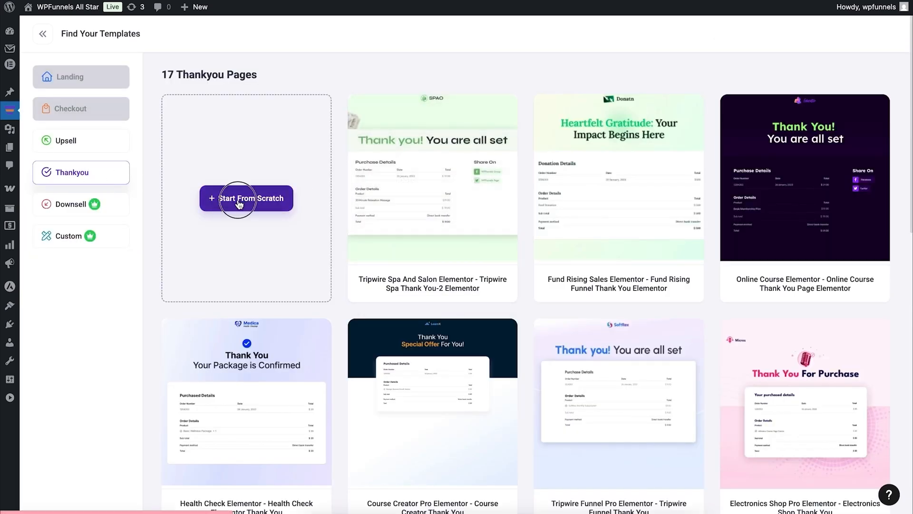
text(Thank You)
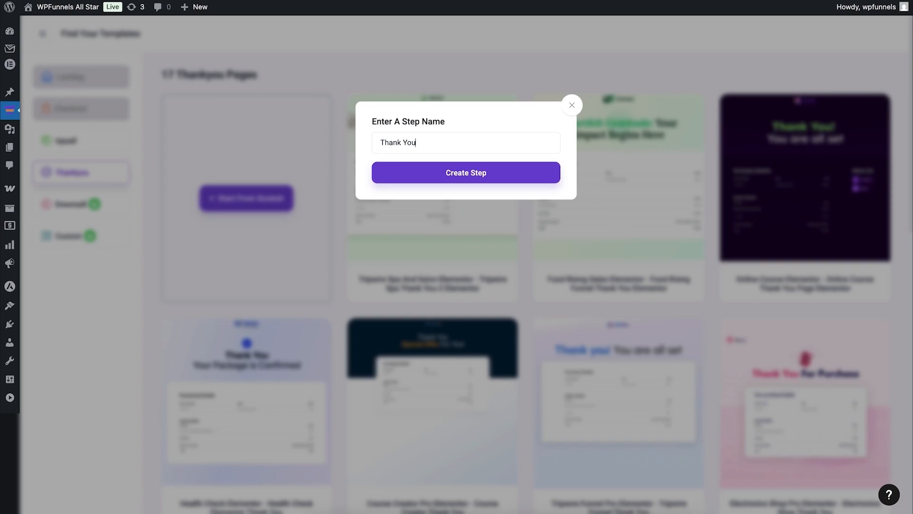
click(454, 180)
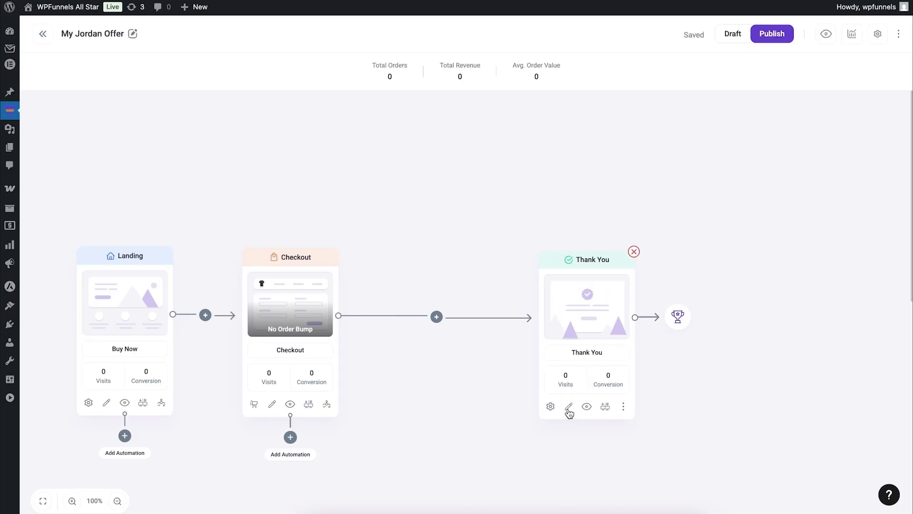
Open the Thank You step's page in Elementor and add a single-column flexbox container.
click(569, 407)
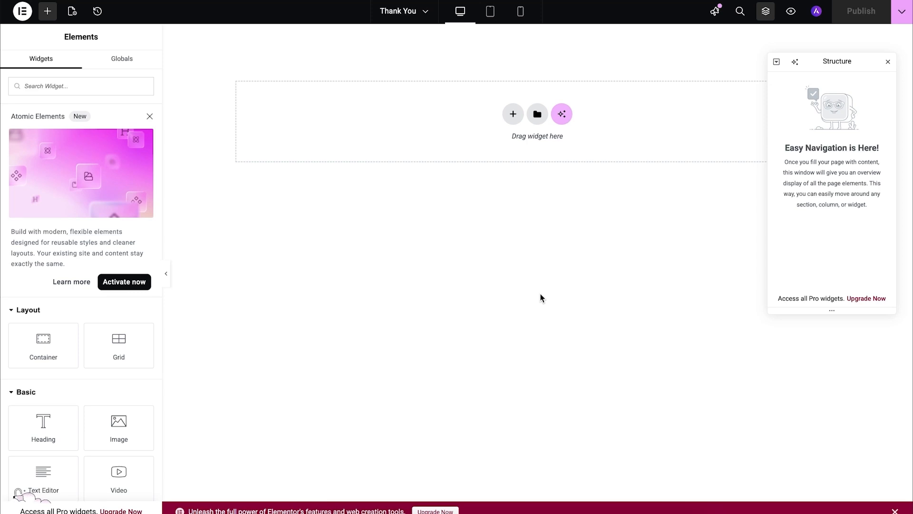
click(514, 114)
click(505, 143)
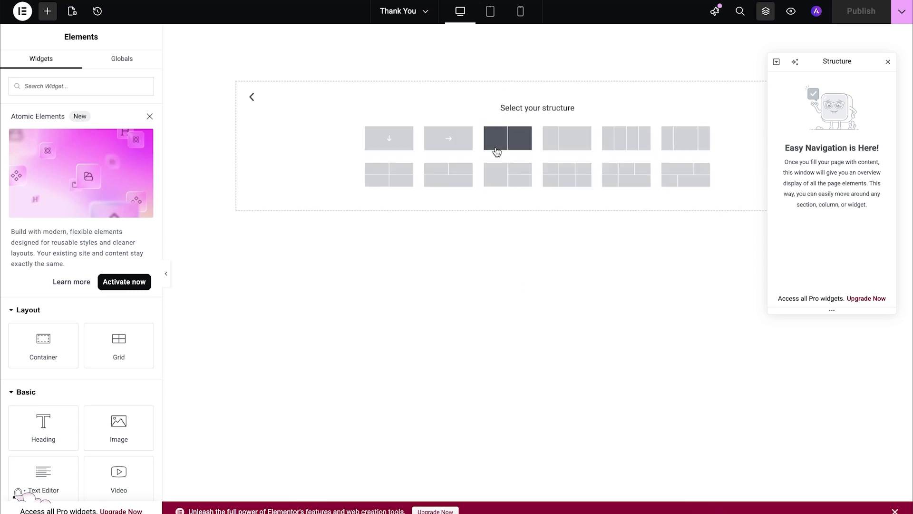
click(406, 148)
Add the WPFunnels Order Detail widget to the Thank You page's container and publish the page.
click(47, 11)
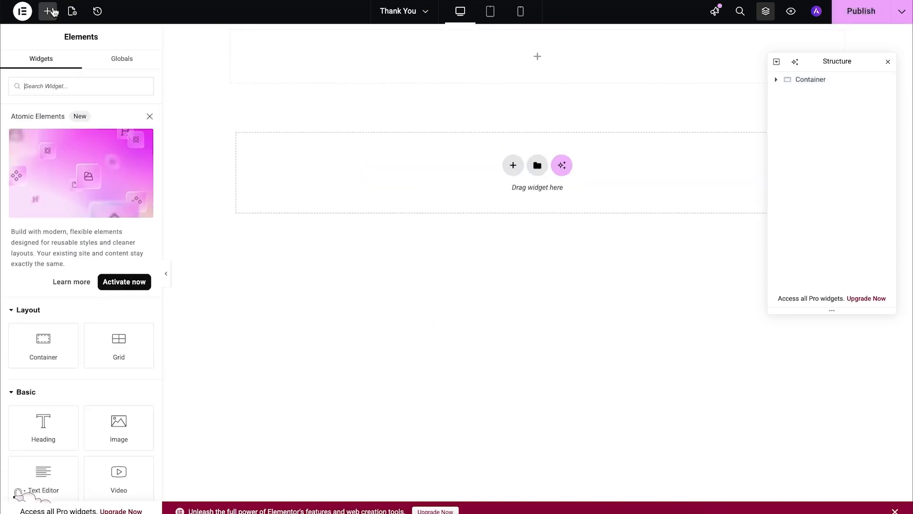
scroll(107, 252, down, 20)
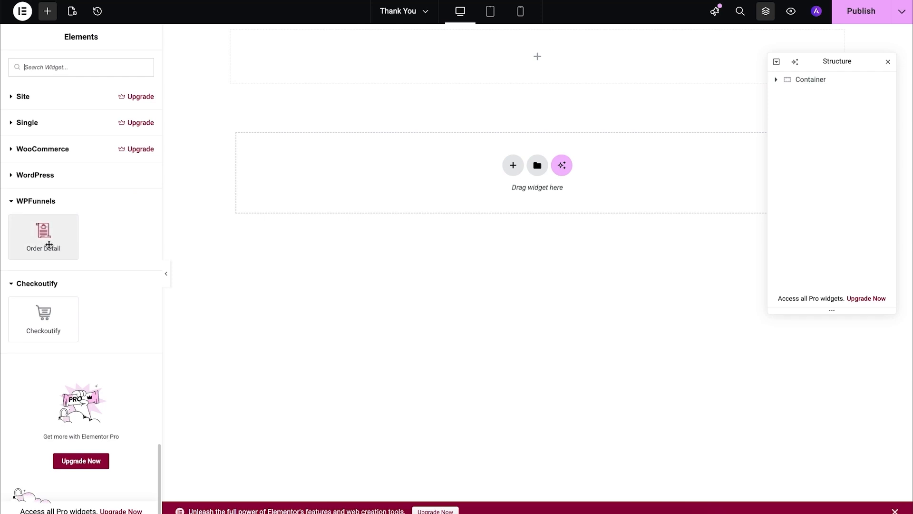
drag(51, 246, 523, 53)
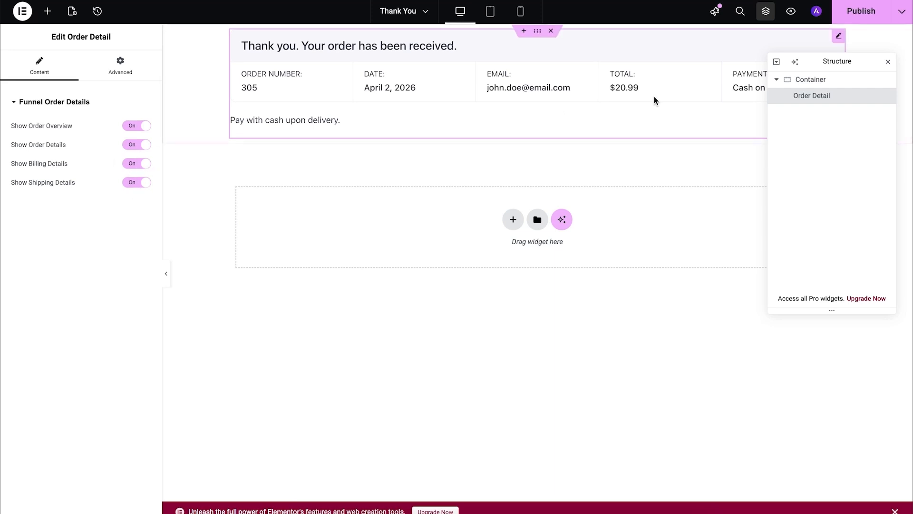
click(858, 12)
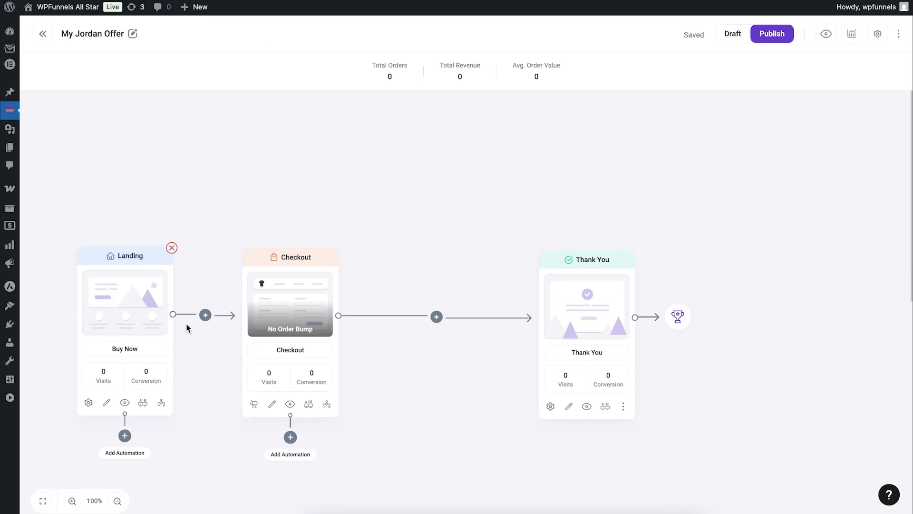
Insert an upsell step from scratch between the Checkout and Thank You steps and name it "Upsell".
mouse_move(302, 330)
click(436, 317)
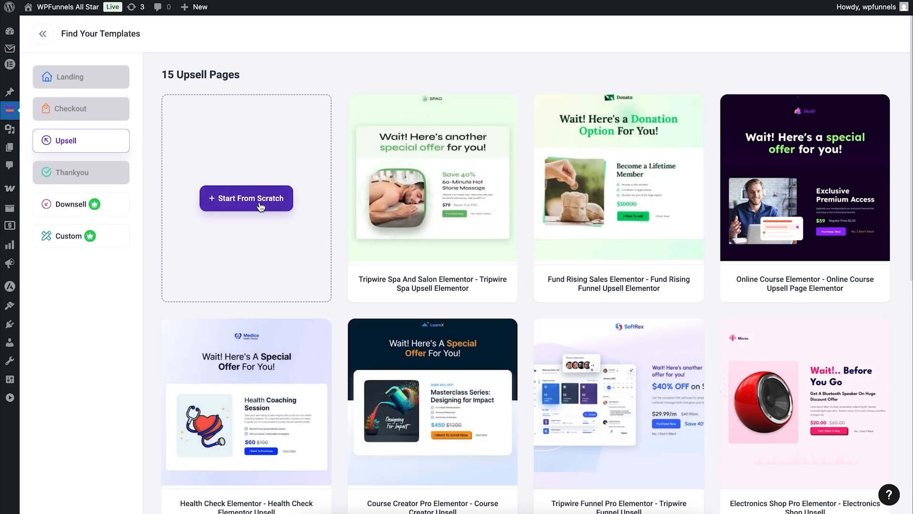
click(239, 198)
text(Up)
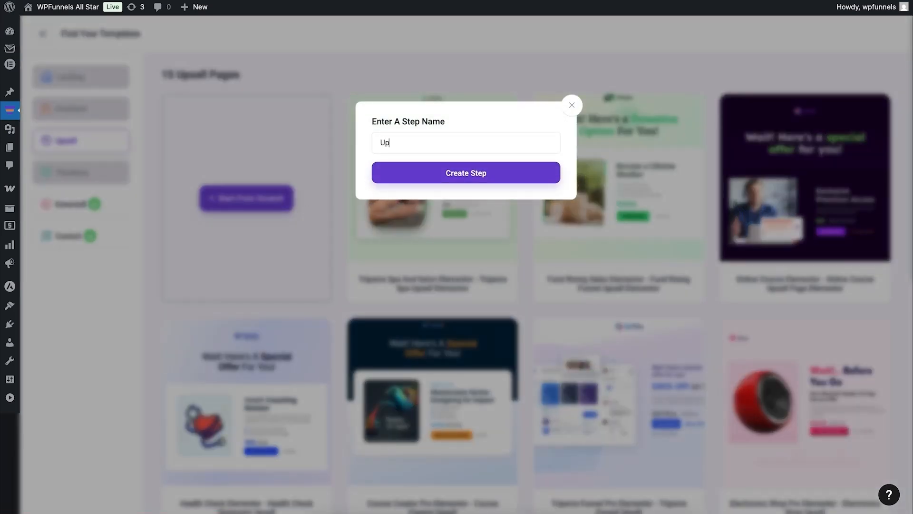
text(sell)
click(477, 173)
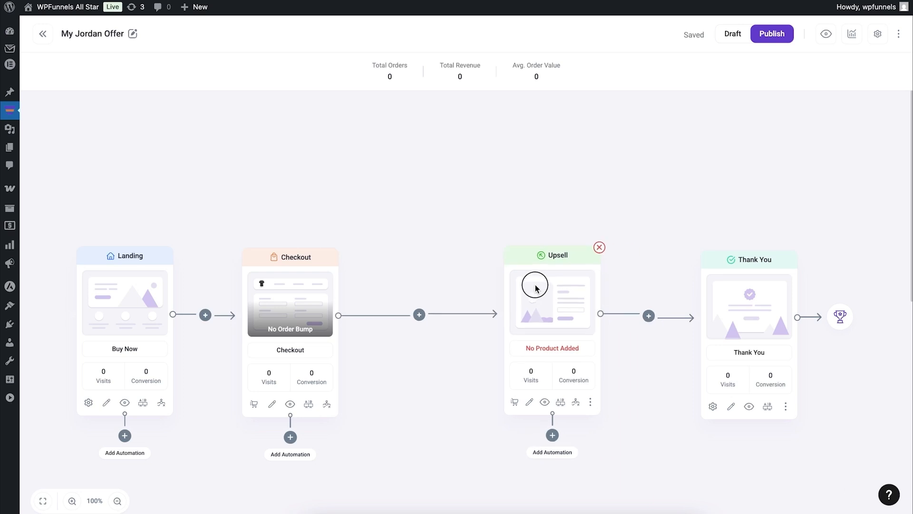
Add the existing product "Nike Jordan Everyday Crew Golf Socks - 3 Pack" as the Upsell step's specific product.
click(481, 391)
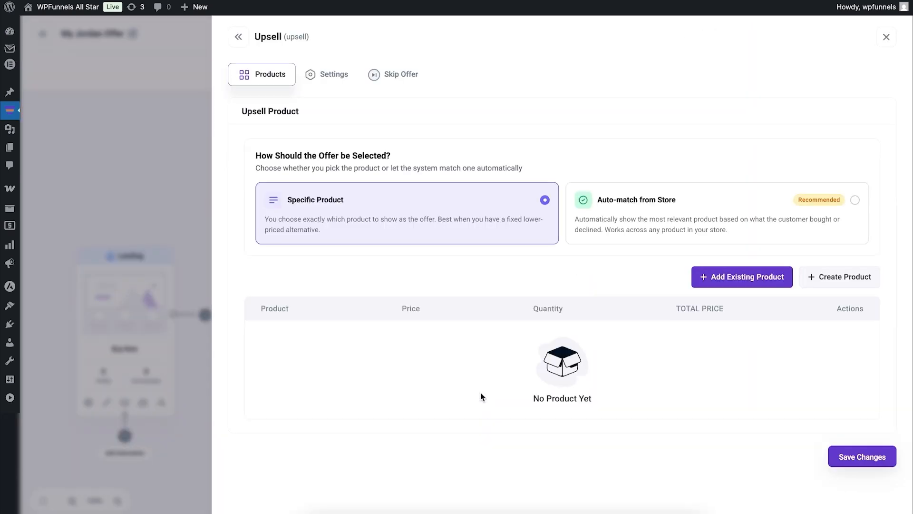
click(715, 276)
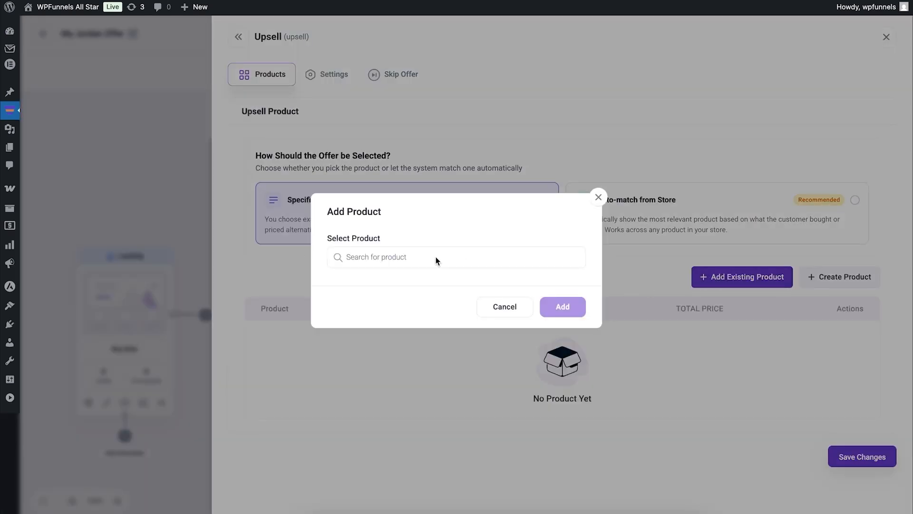
click(418, 257)
text(sock)
click(384, 313)
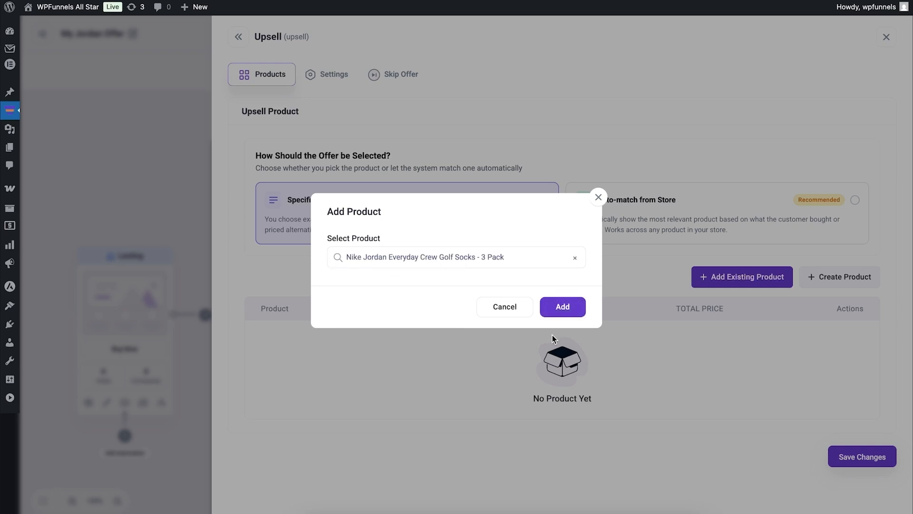
click(560, 307)
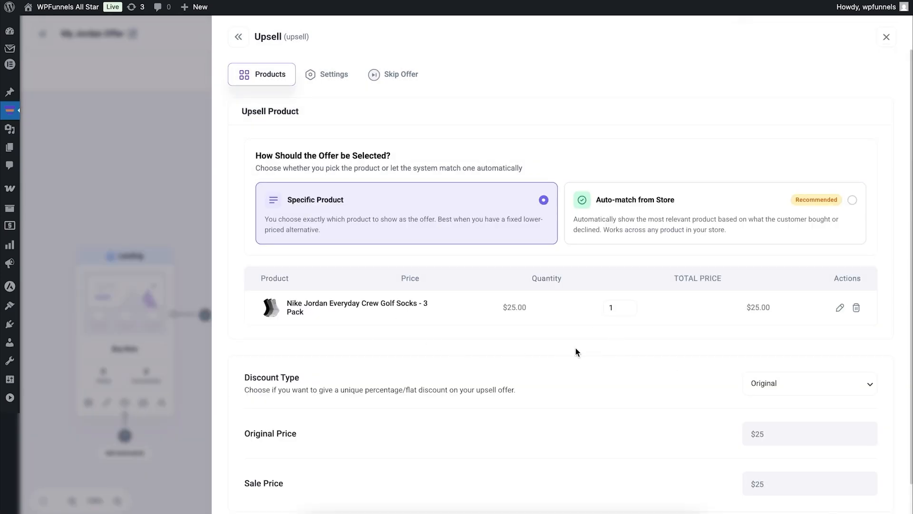
Give the upsell product a 20 percent discount on its regular price, save the changes and return to the funnel canvas.
scroll(722, 372, down, 1)
click(832, 343)
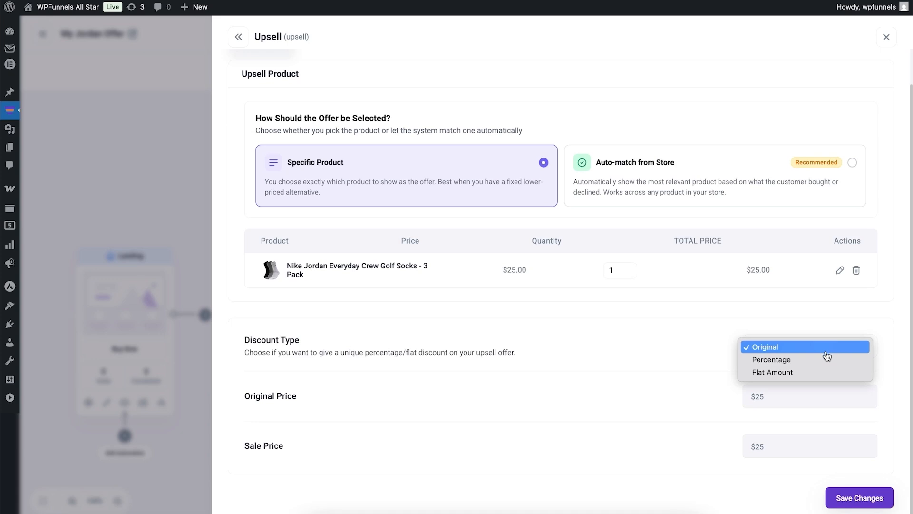
click(827, 367)
scroll(697, 404, down, 1)
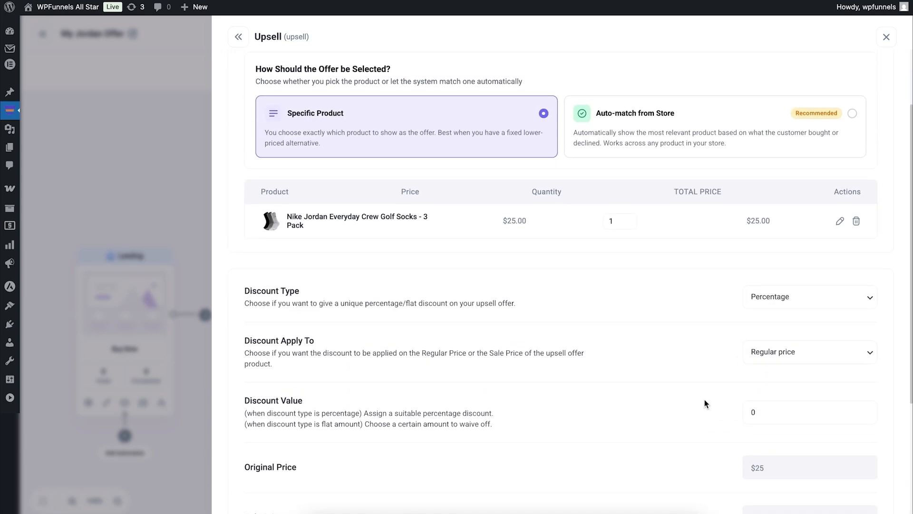
click(778, 386)
click(729, 408)
key(BackSpace)
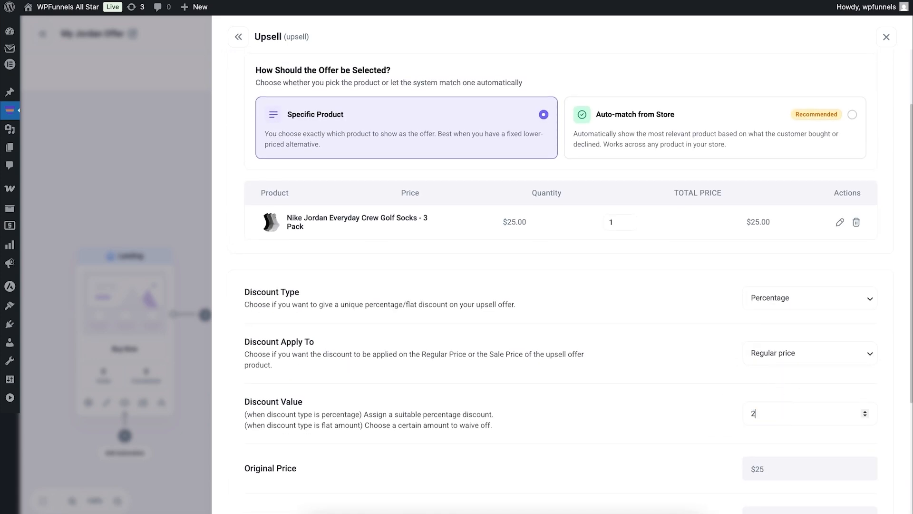
text(20)
scroll(666, 434, down, 4)
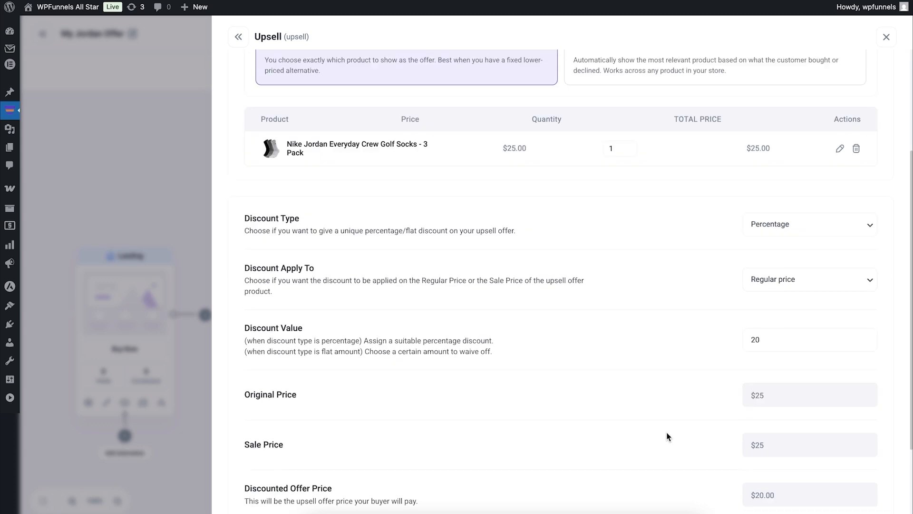
click(862, 497)
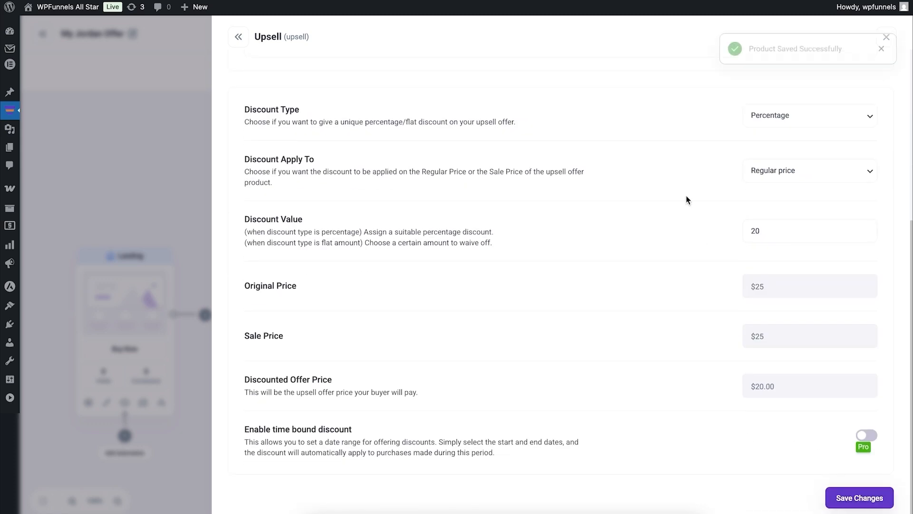
click(190, 169)
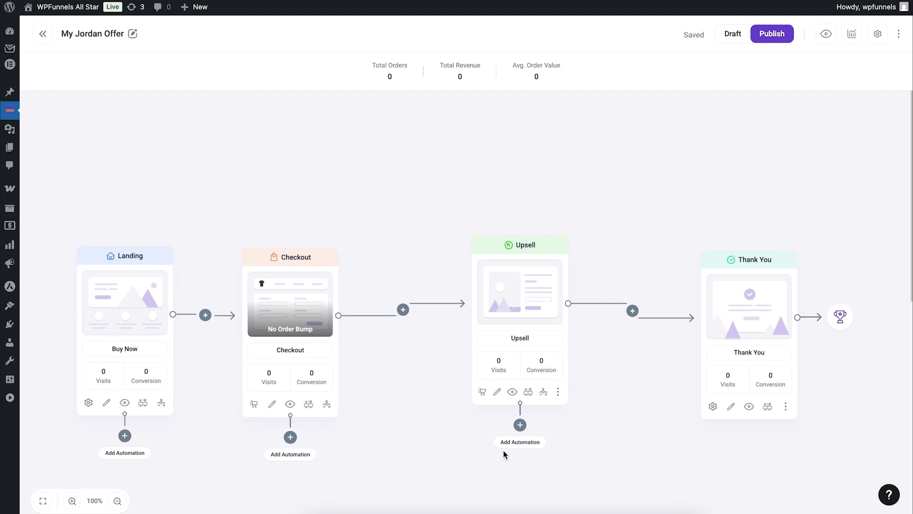
Open the Upsell step's page in Elementor and add a single-column flexbox container.
click(496, 391)
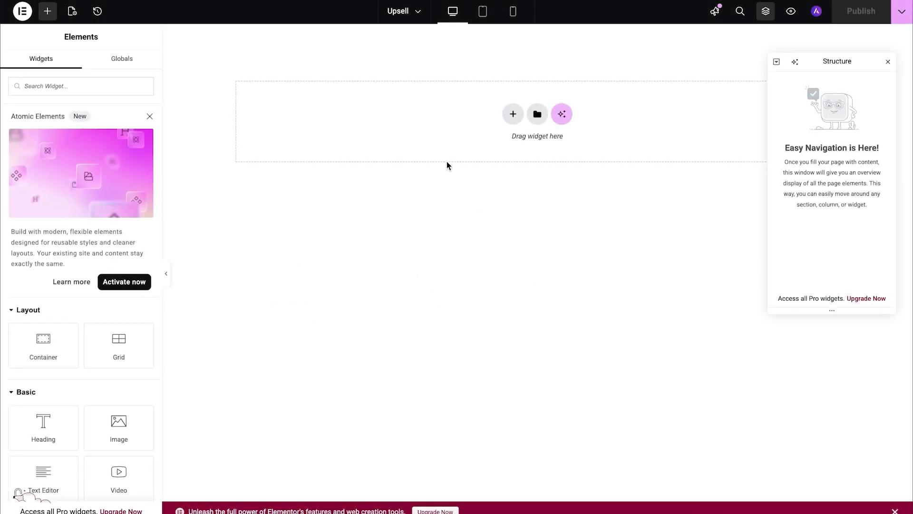
scroll(97, 163, down, 20)
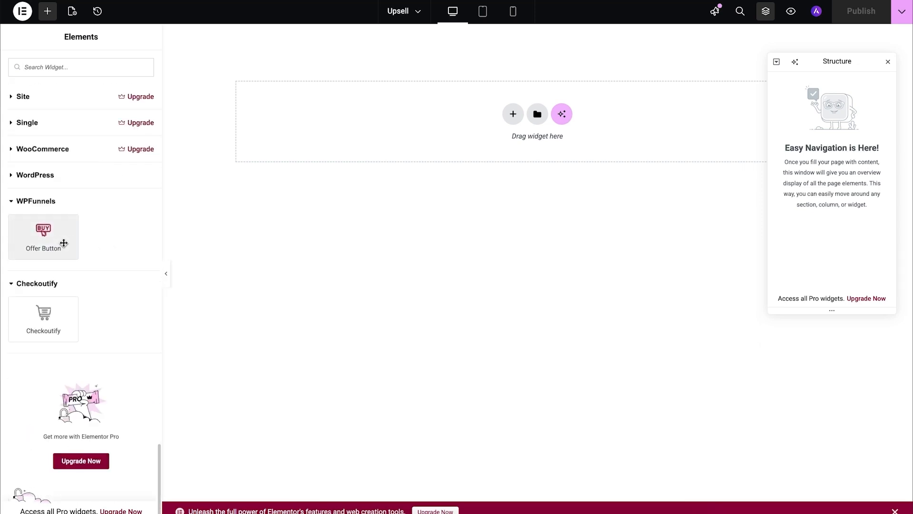
drag(65, 241, 328, 184)
click(513, 113)
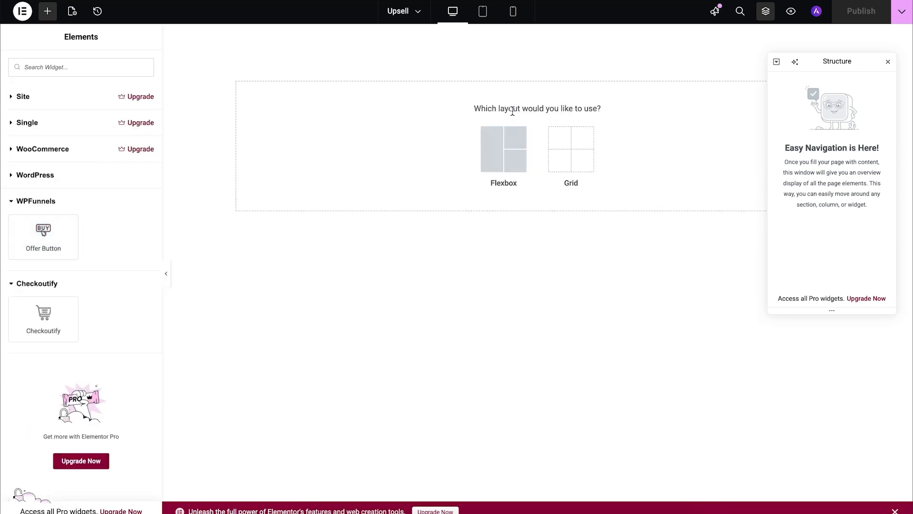
click(508, 161)
click(375, 137)
scroll(143, 333, down, 1)
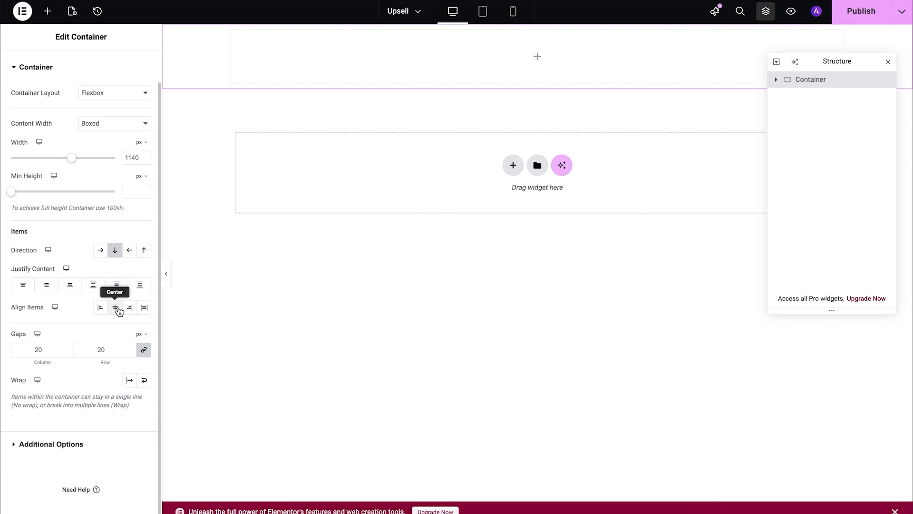
Place two WPFunnels Offer Button widgets, one below the other, in the Upsell page's container.
click(310, 309)
scroll(71, 285, down, 20)
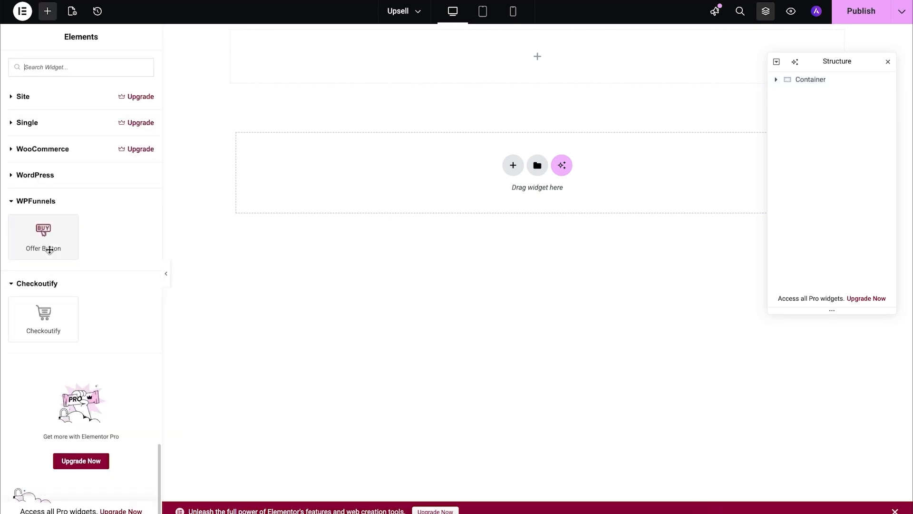
drag(48, 240, 543, 69)
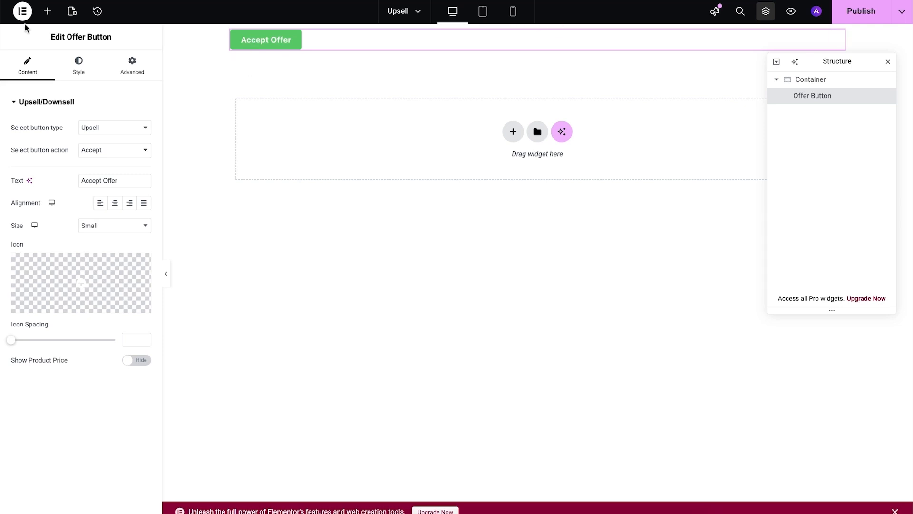
click(48, 13)
scroll(90, 202, down, 20)
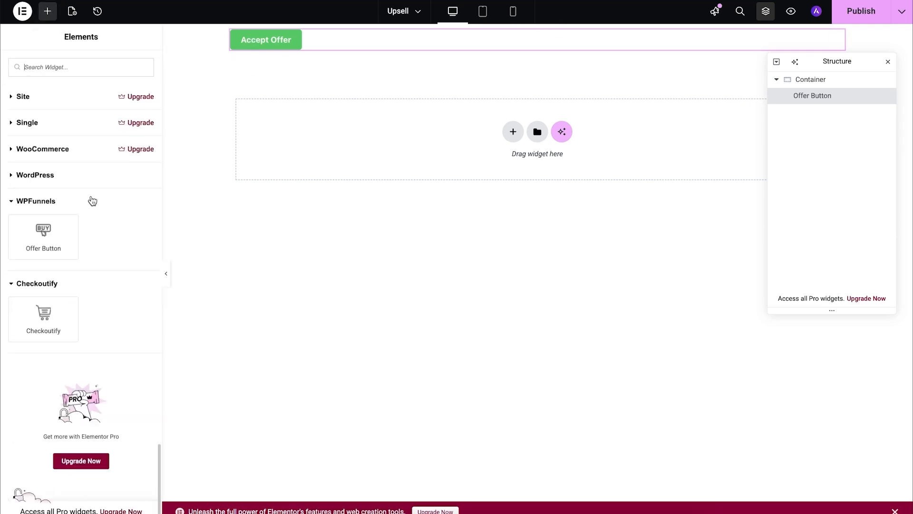
drag(70, 239, 361, 55)
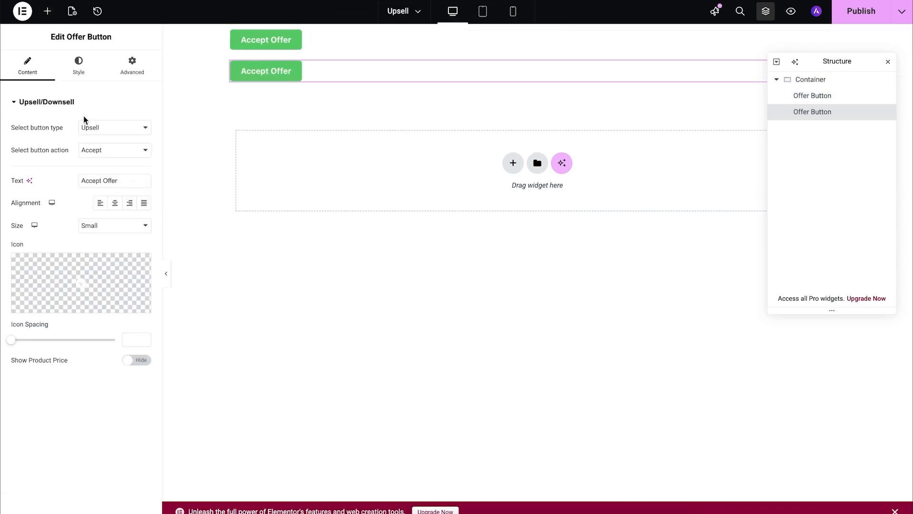
Set the second Offer Button's action to Reject and change its text to "Reject Offer".
click(109, 155)
click(100, 162)
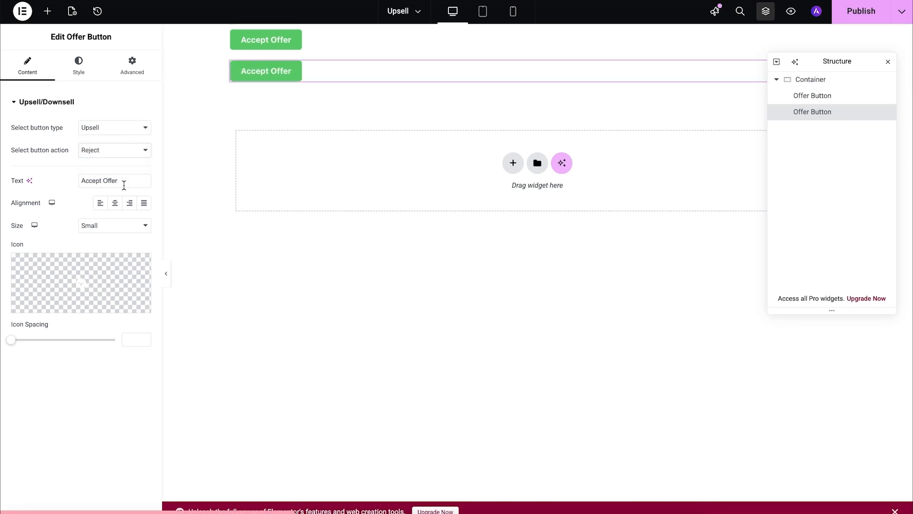
drag(82, 181, 98, 182)
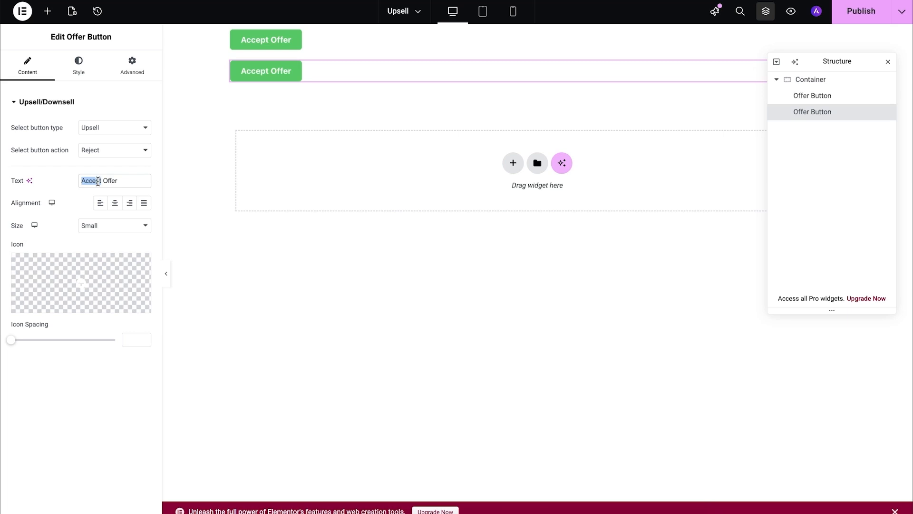
text(Reject)
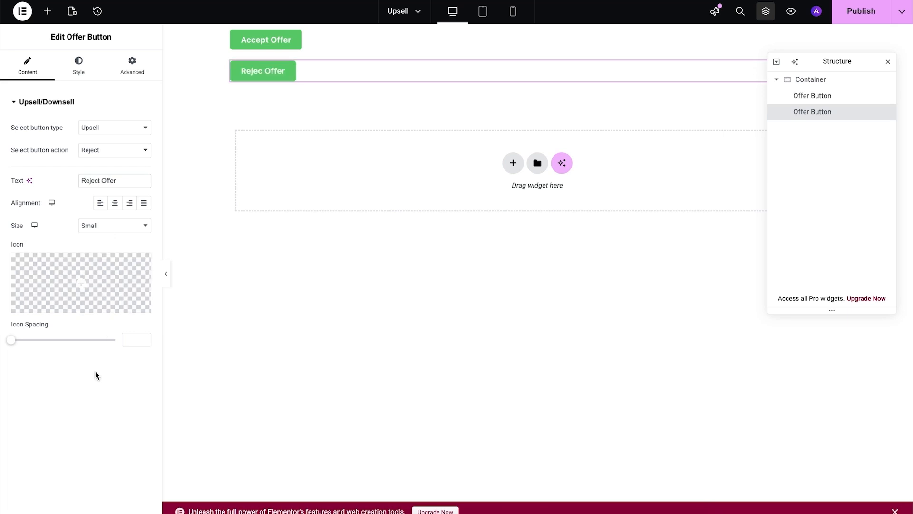
Look over the reject button's style and advanced settings, and publish the Upsell page.
click(79, 66)
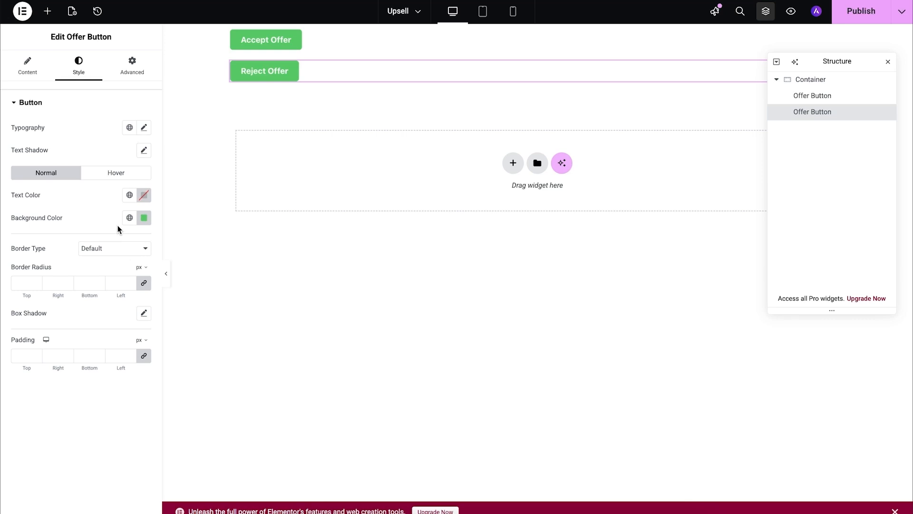
click(131, 65)
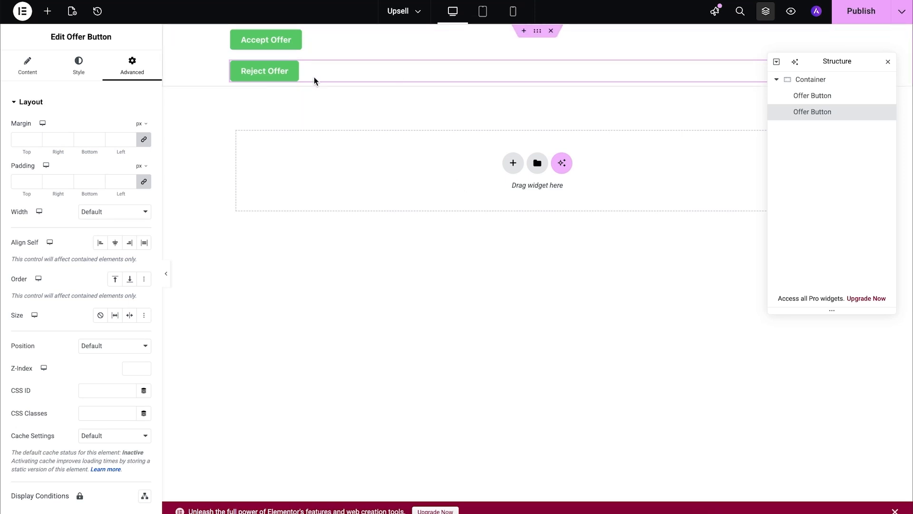
click(861, 11)
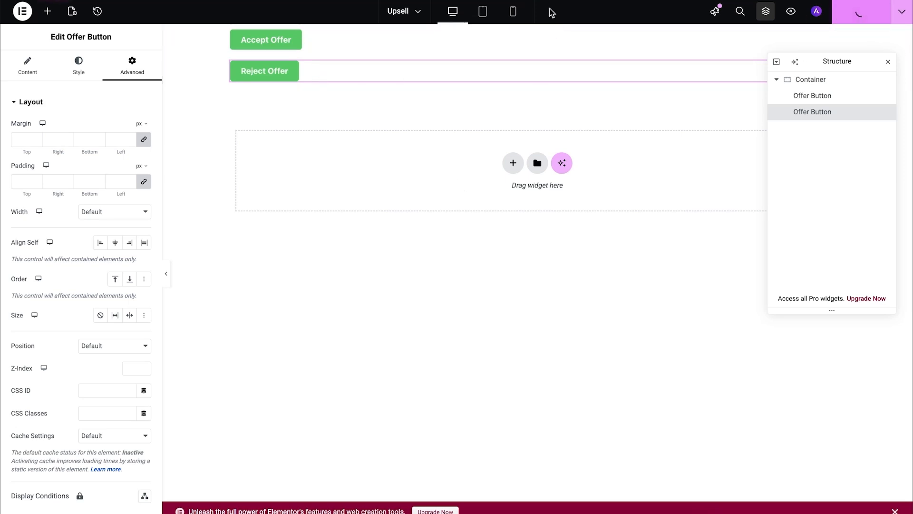